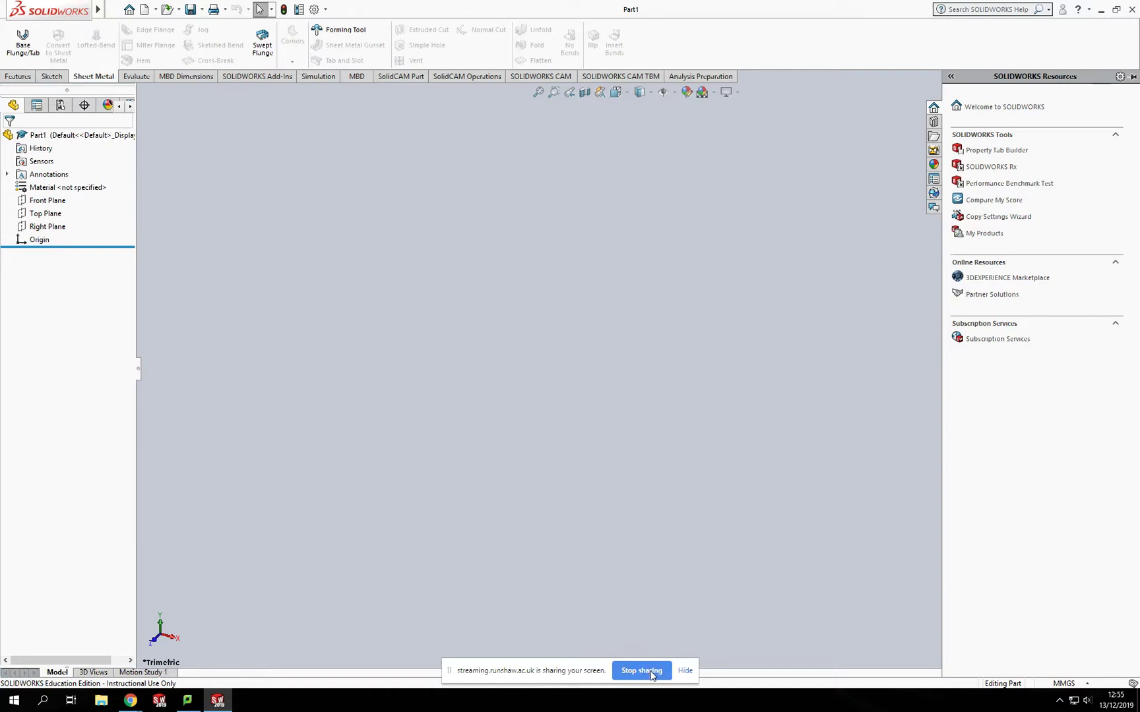
# Enable the Surfaces tab in the CommandManager and switch to it
pyautogui.click(689, 671)
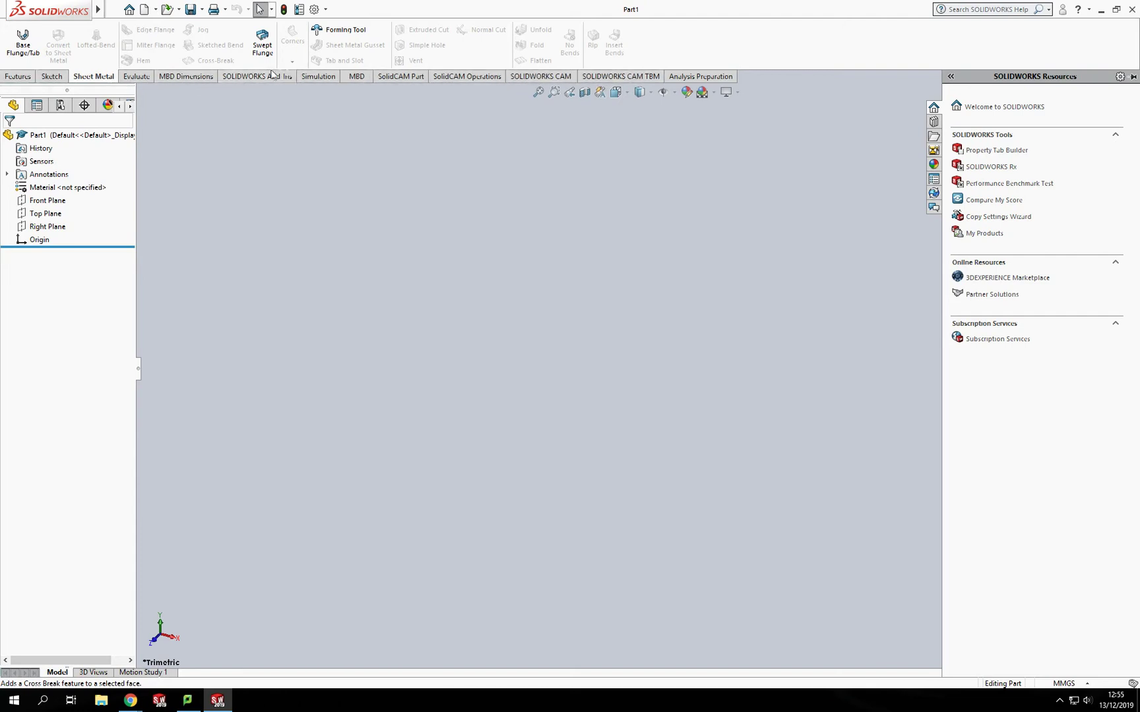
pyautogui.rightClick(131, 79)
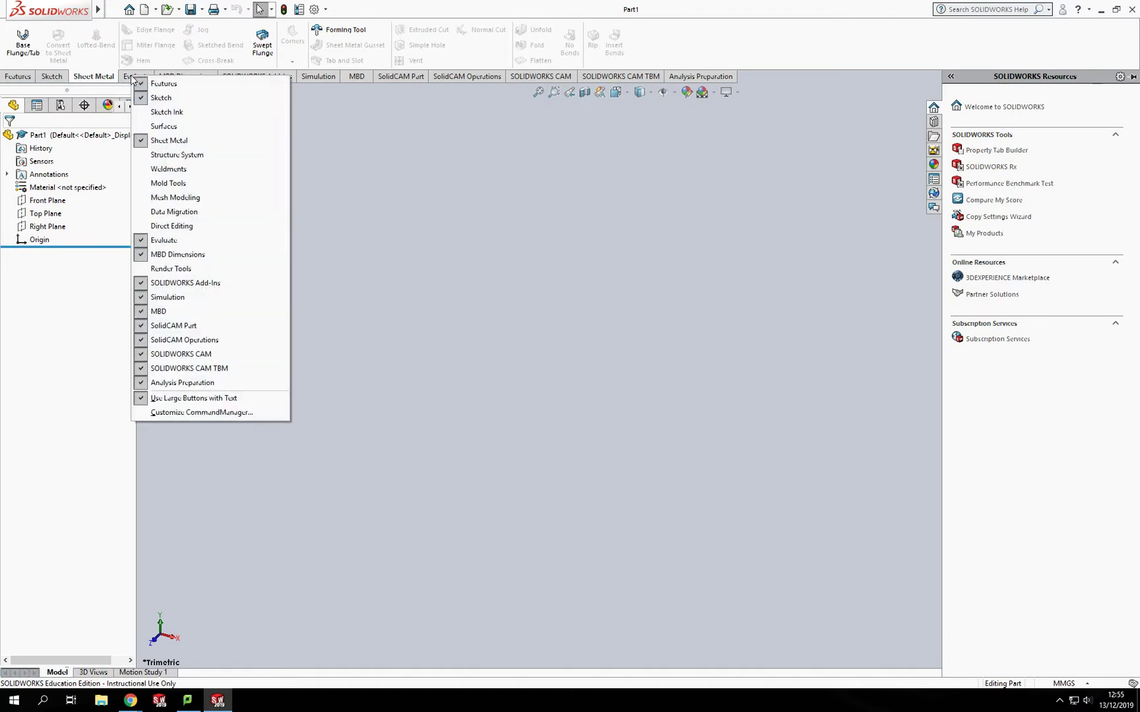
pyautogui.click(174, 127)
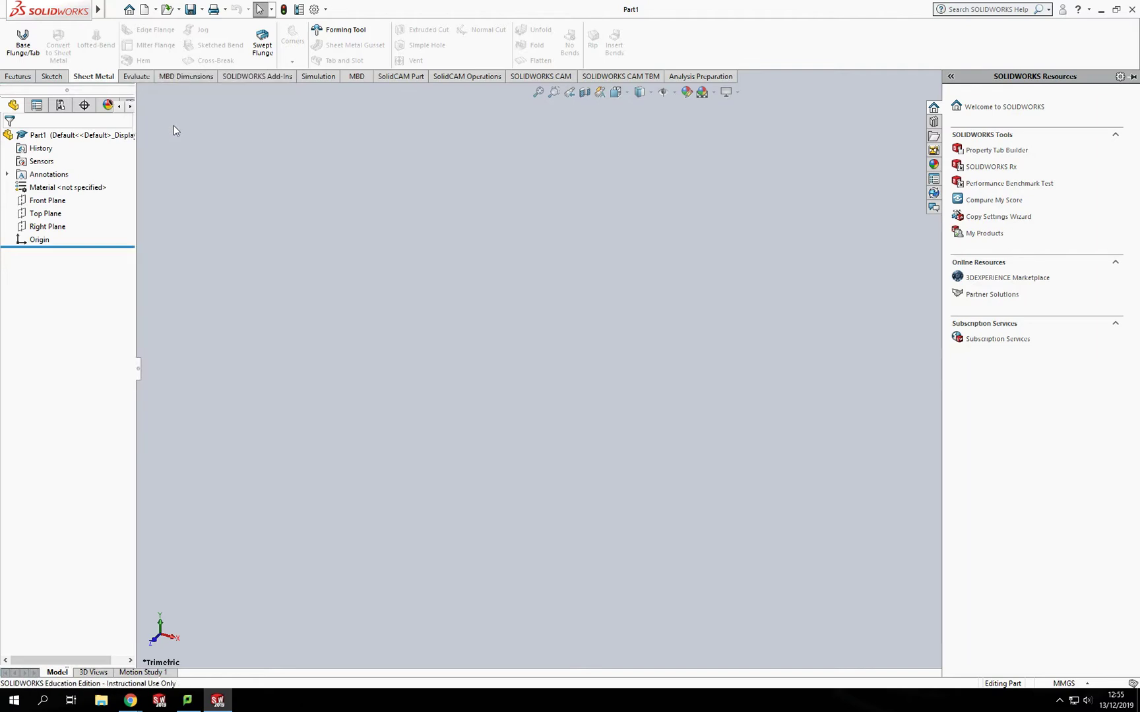
pyautogui.click(88, 78)
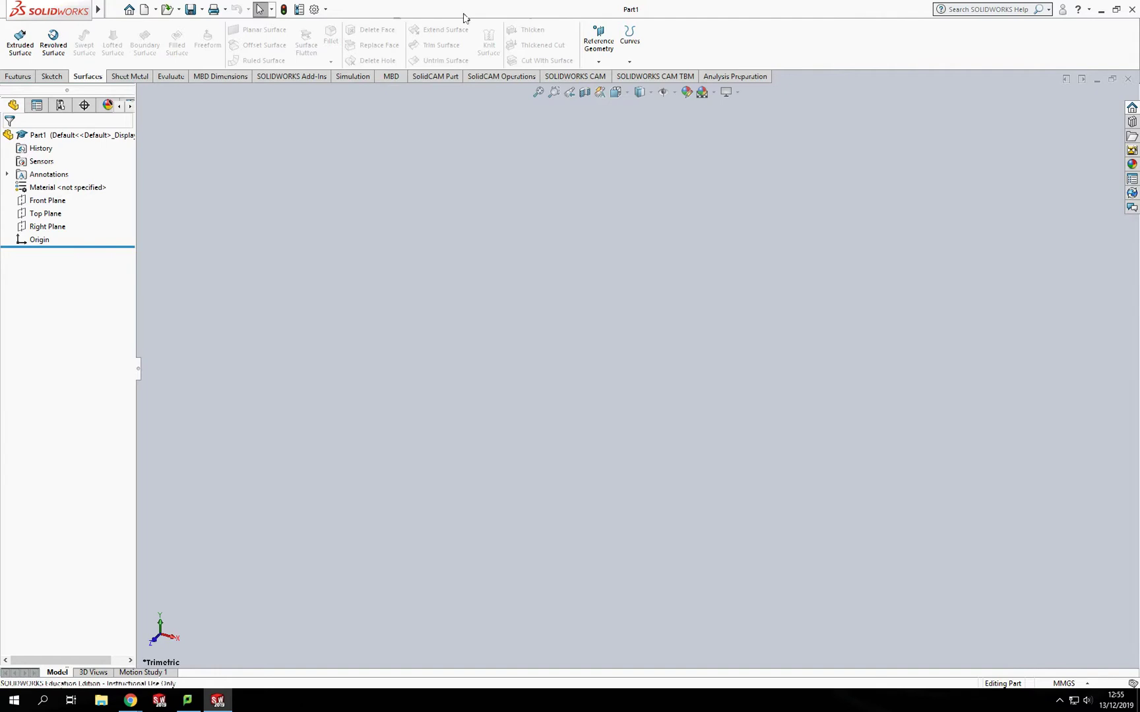
pyautogui.moveTo(45, 10)
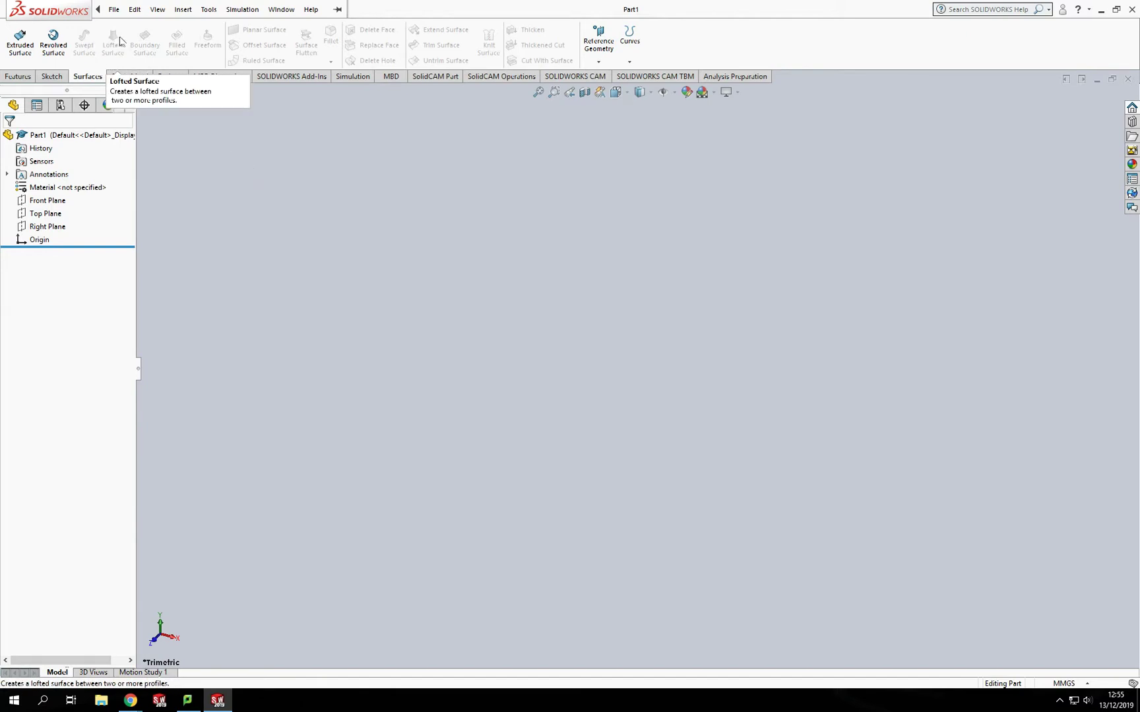
# Create Plane1 as a 100 mm offset reference plane from the Top Plane
pyautogui.click(46, 214)
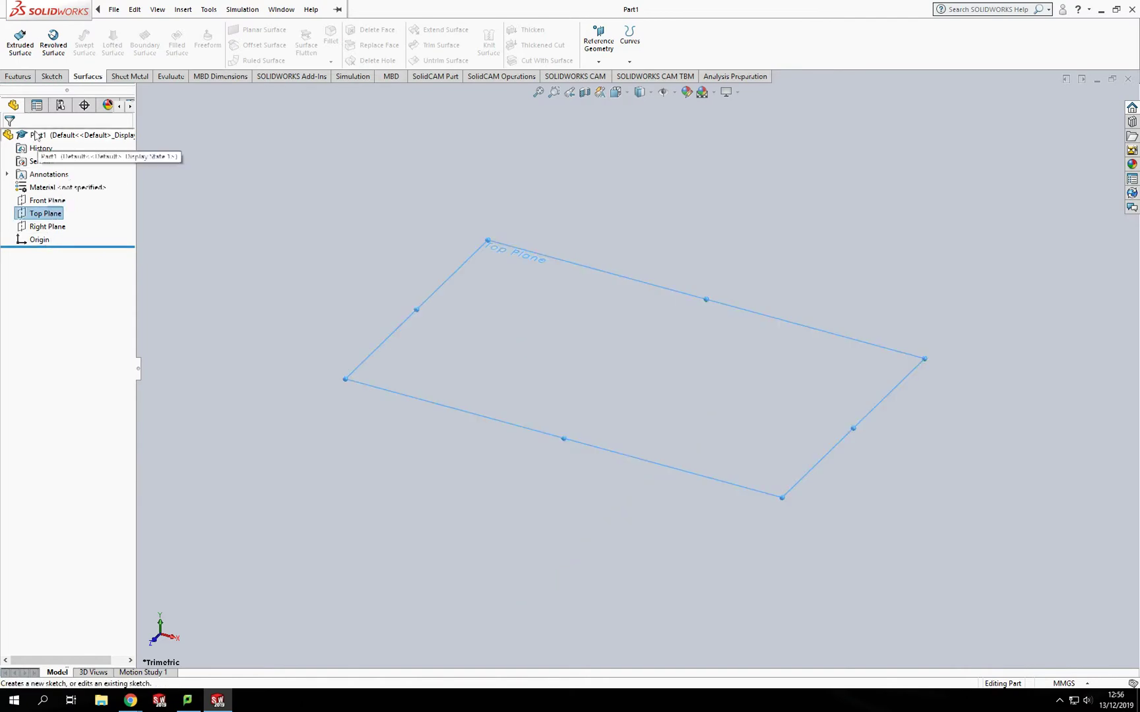
pyautogui.click(18, 77)
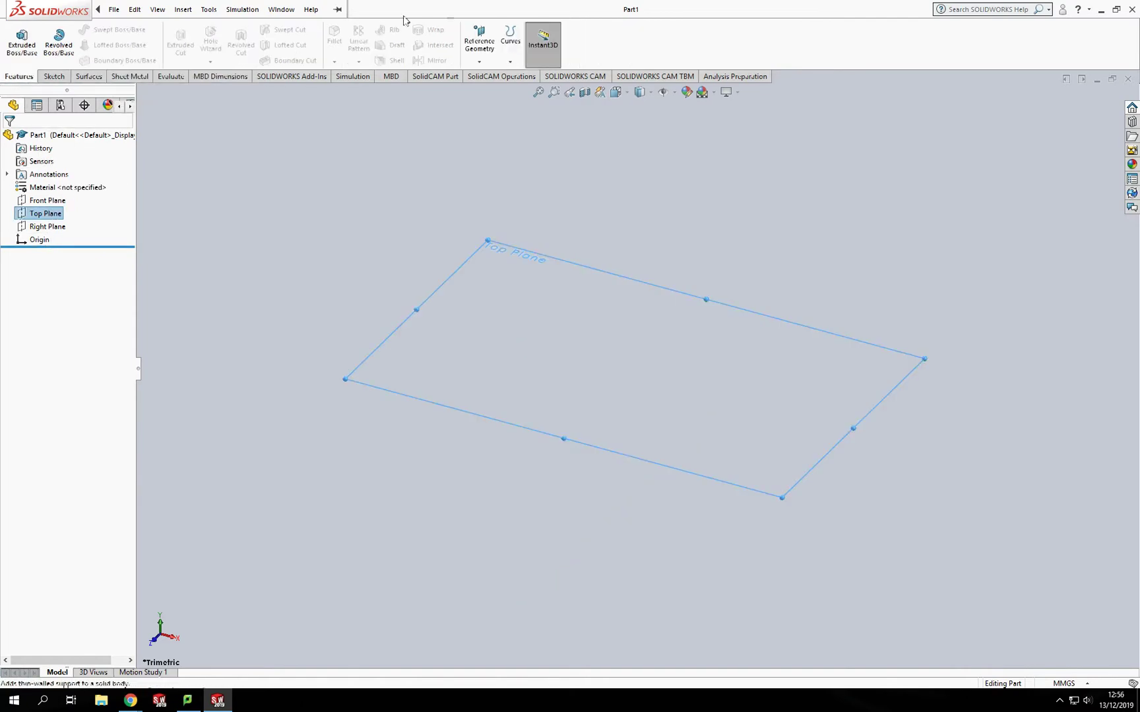
pyautogui.click(483, 53)
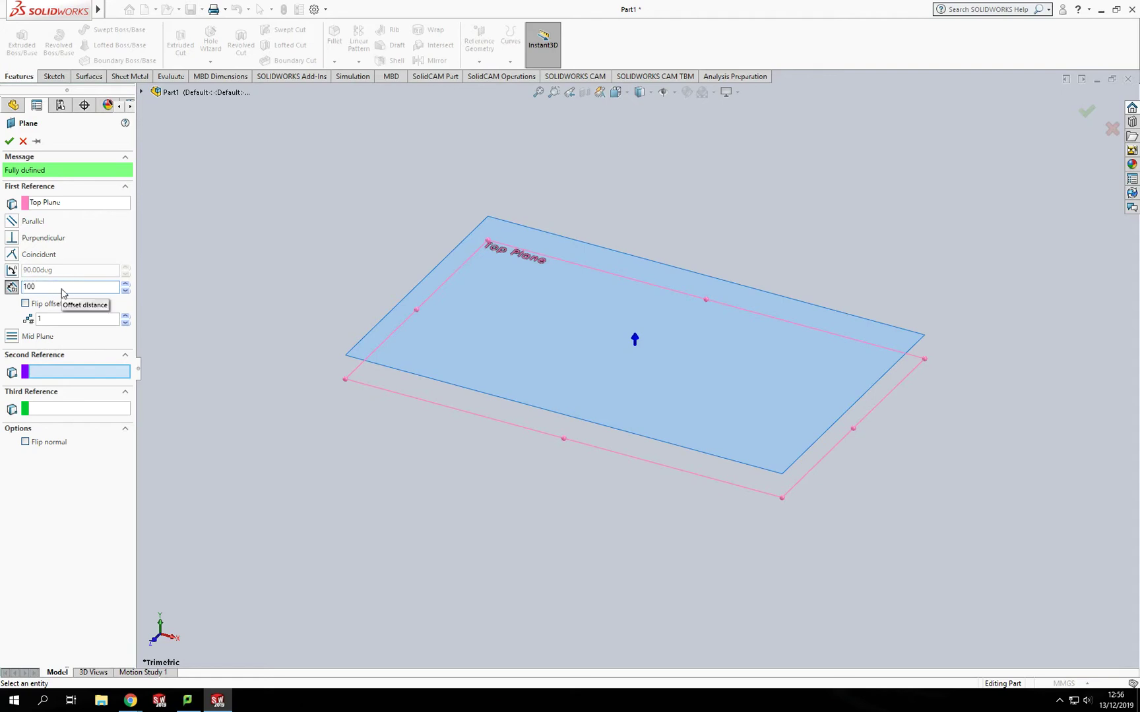
pyautogui.press('Return')
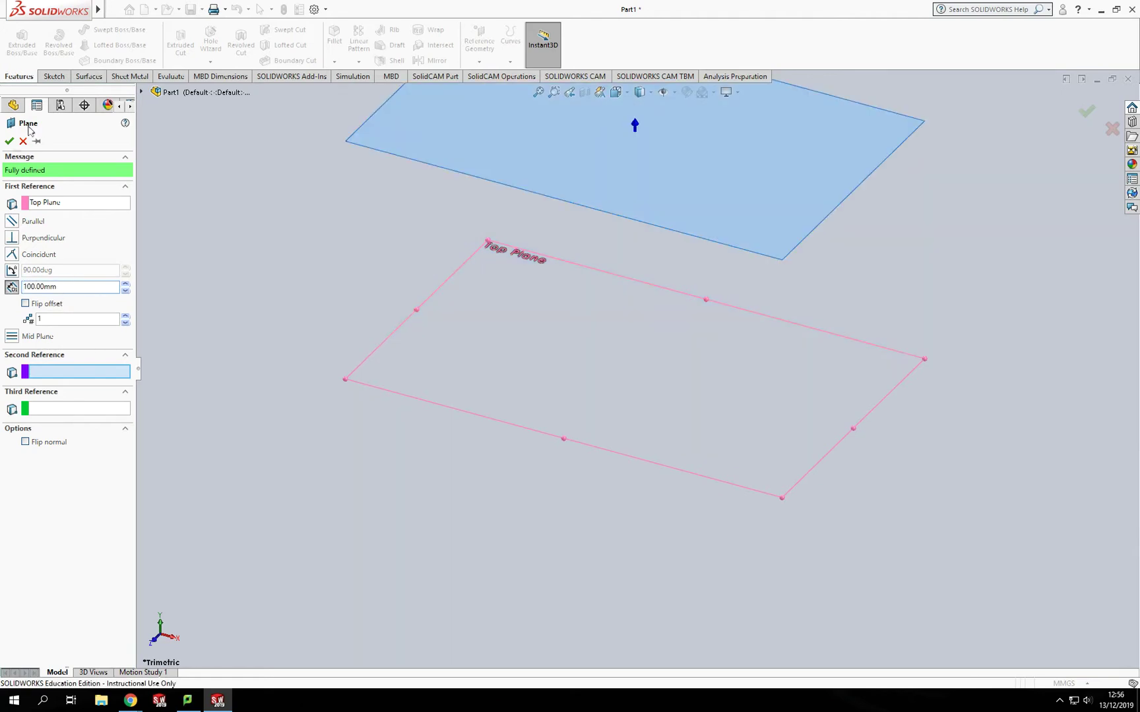
pyautogui.click(9, 141)
pyautogui.scroll(2, 640, 309)
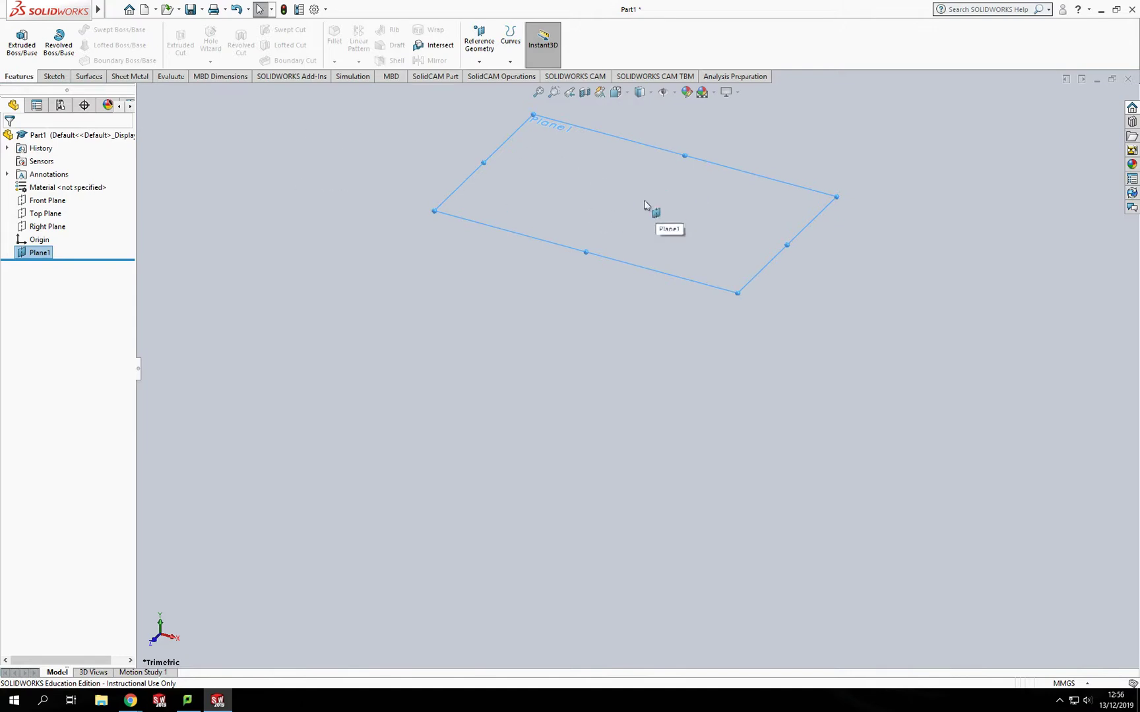
# Start a new sketch on Plane1
pyautogui.click(54, 76)
pyautogui.click(13, 34)
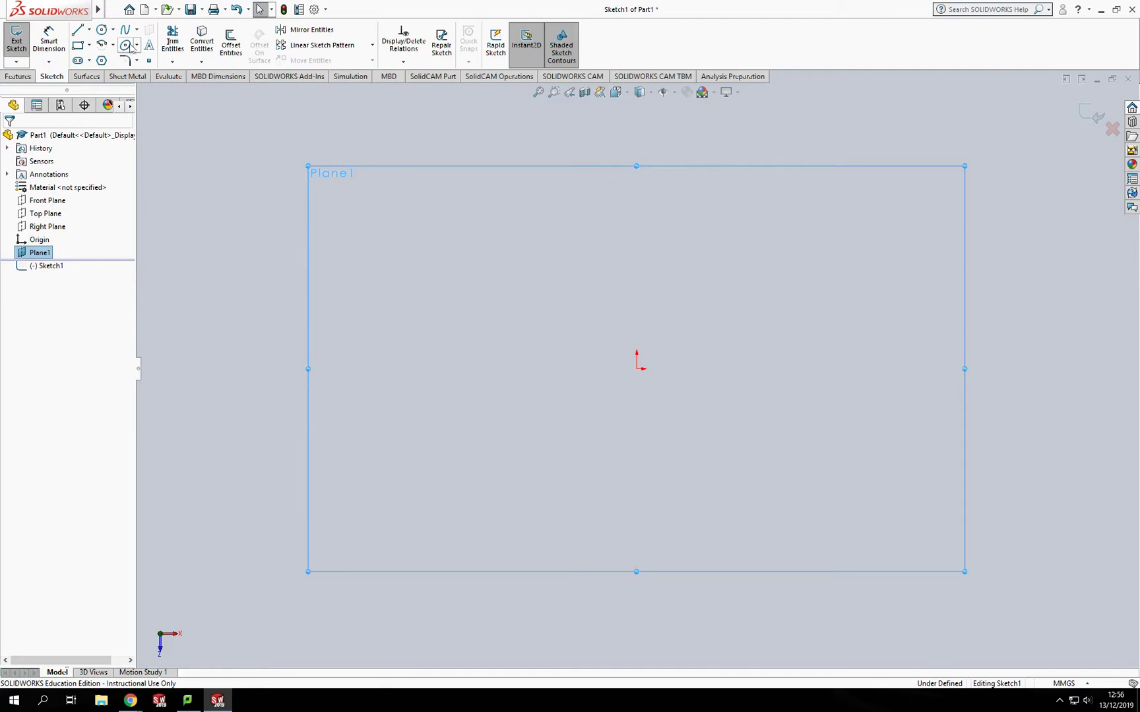
pyautogui.click(78, 62)
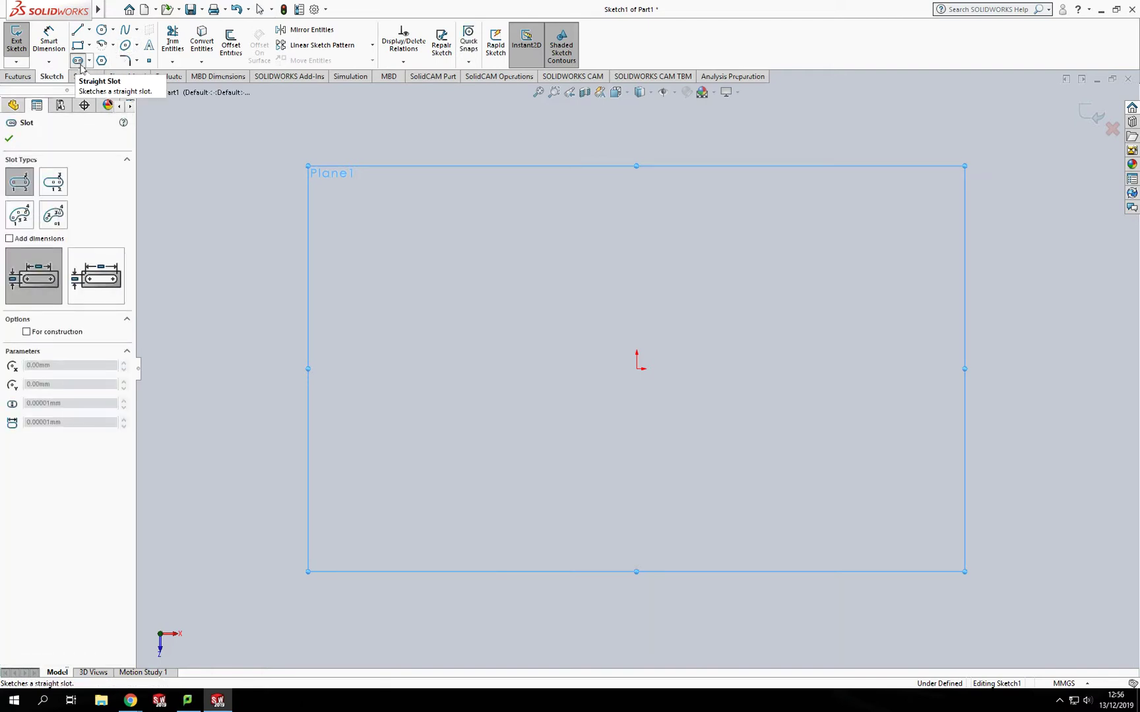
pyautogui.press('Escape')
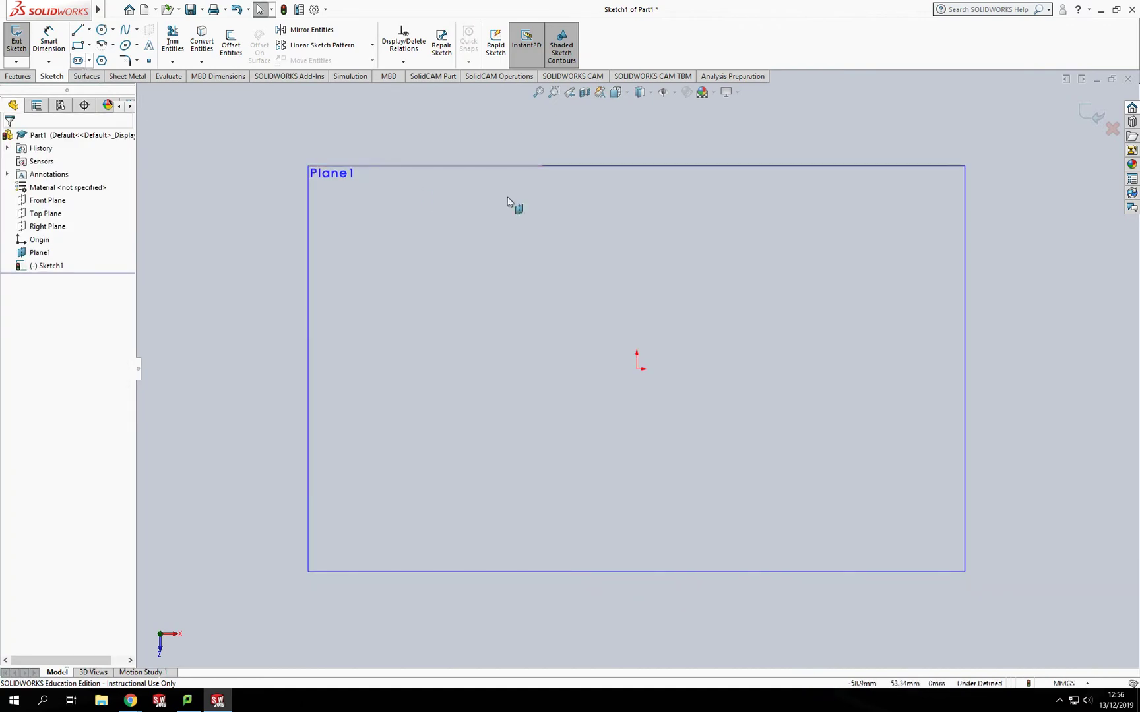
# Draw a horizontal straight slot around the origin
pyautogui.click(78, 61)
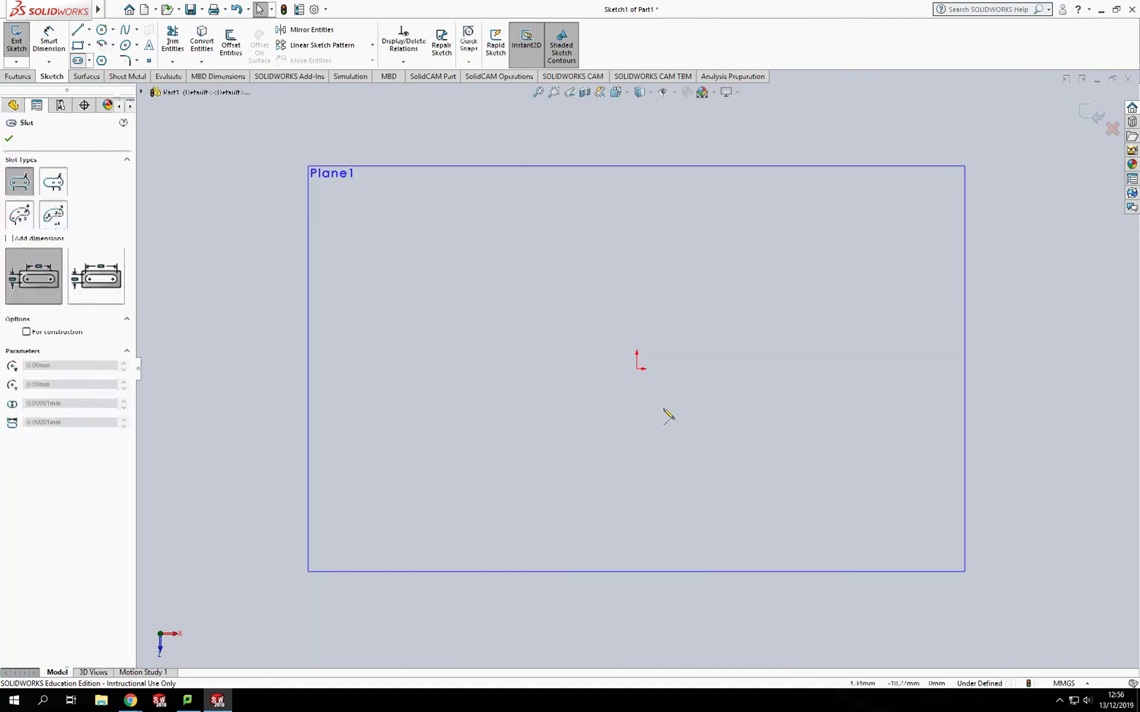
pyautogui.click(574, 369)
pyautogui.click(734, 369)
pyautogui.click(783, 331)
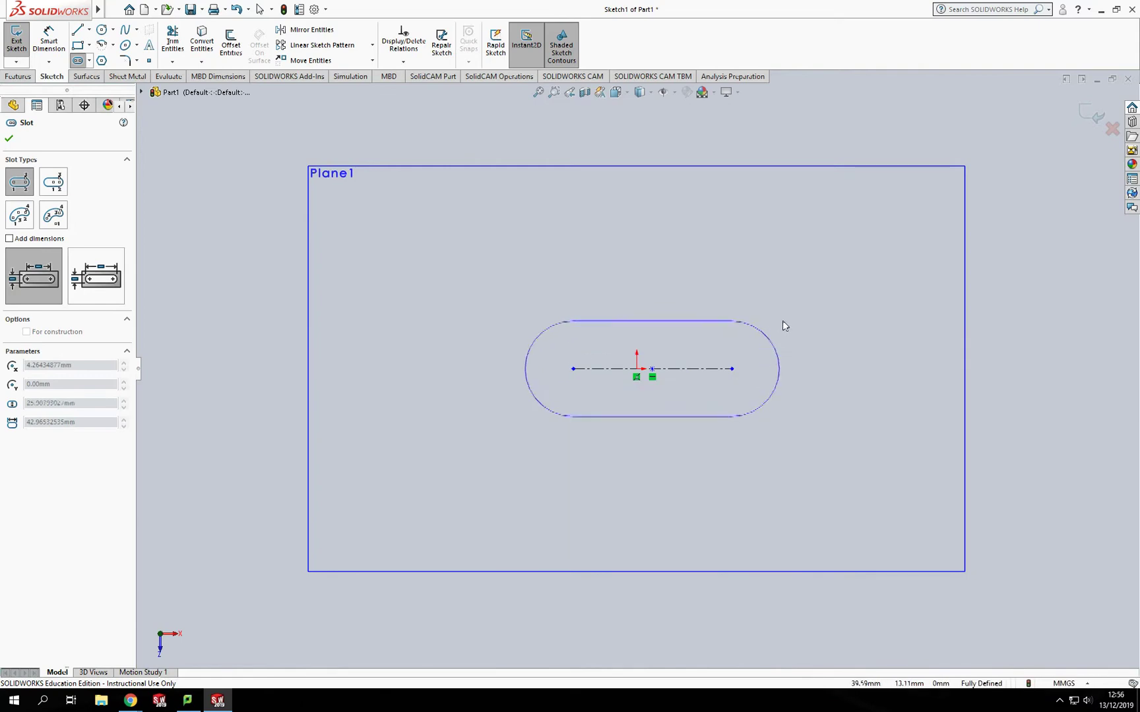
pyautogui.click(783, 321)
pyautogui.press('Escape')
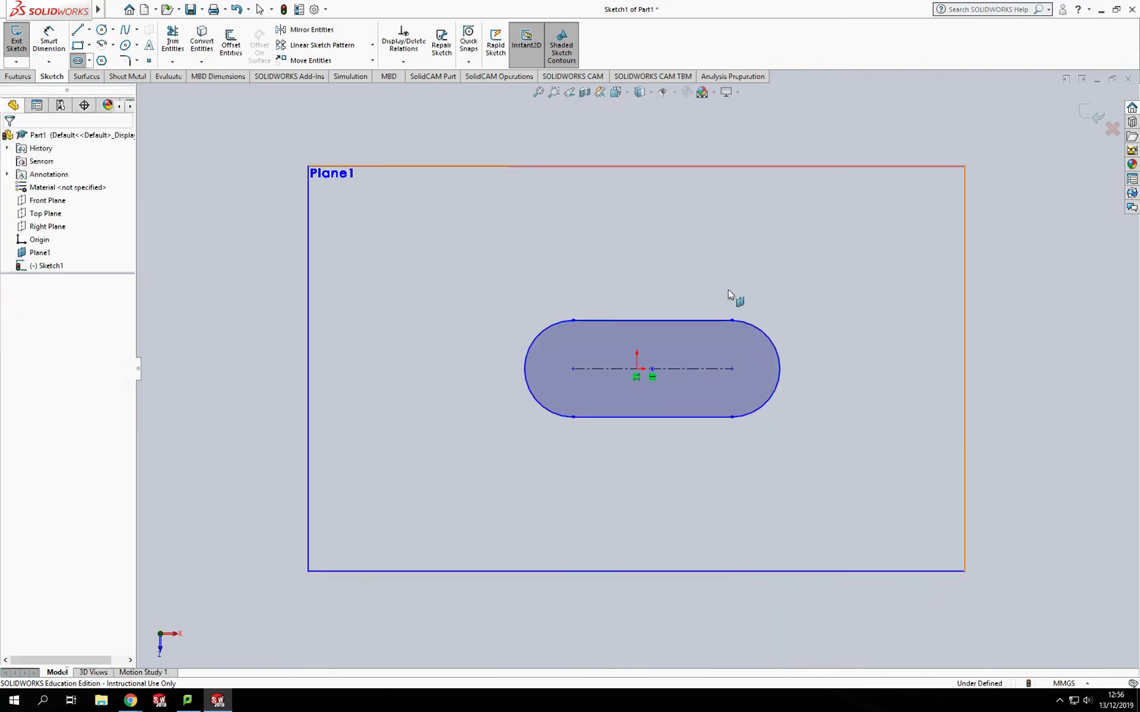
pyautogui.press('Escape')
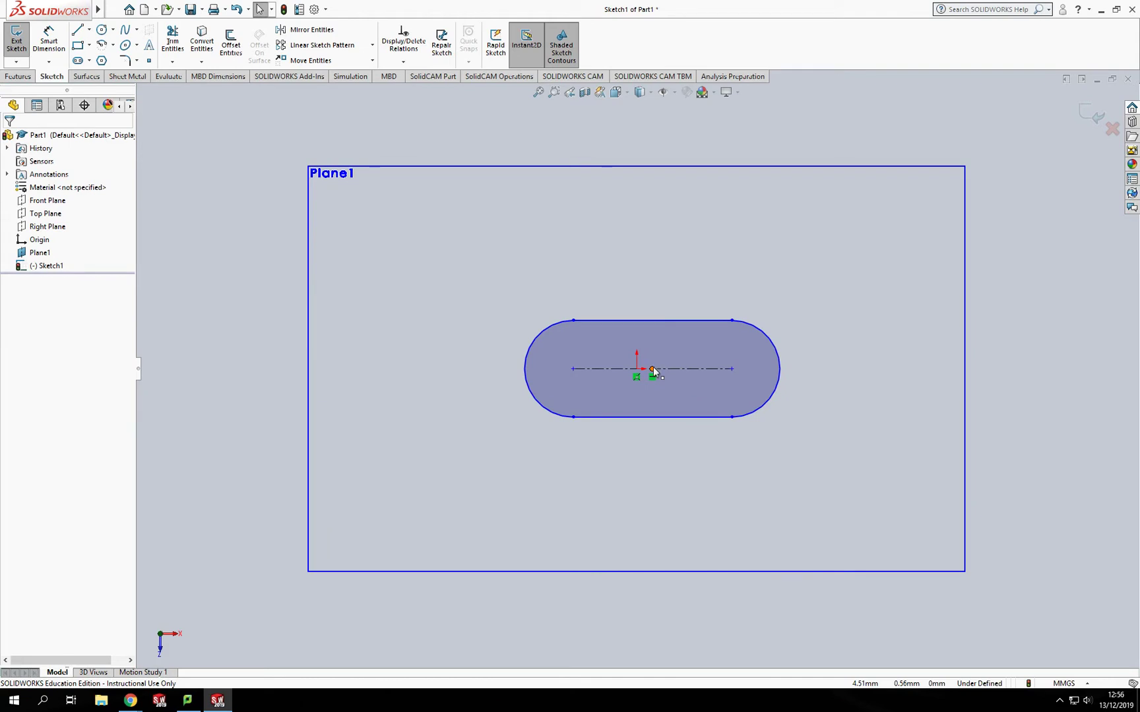
# Make the slot's centreline point coincident with the origin
pyautogui.click(653, 371)
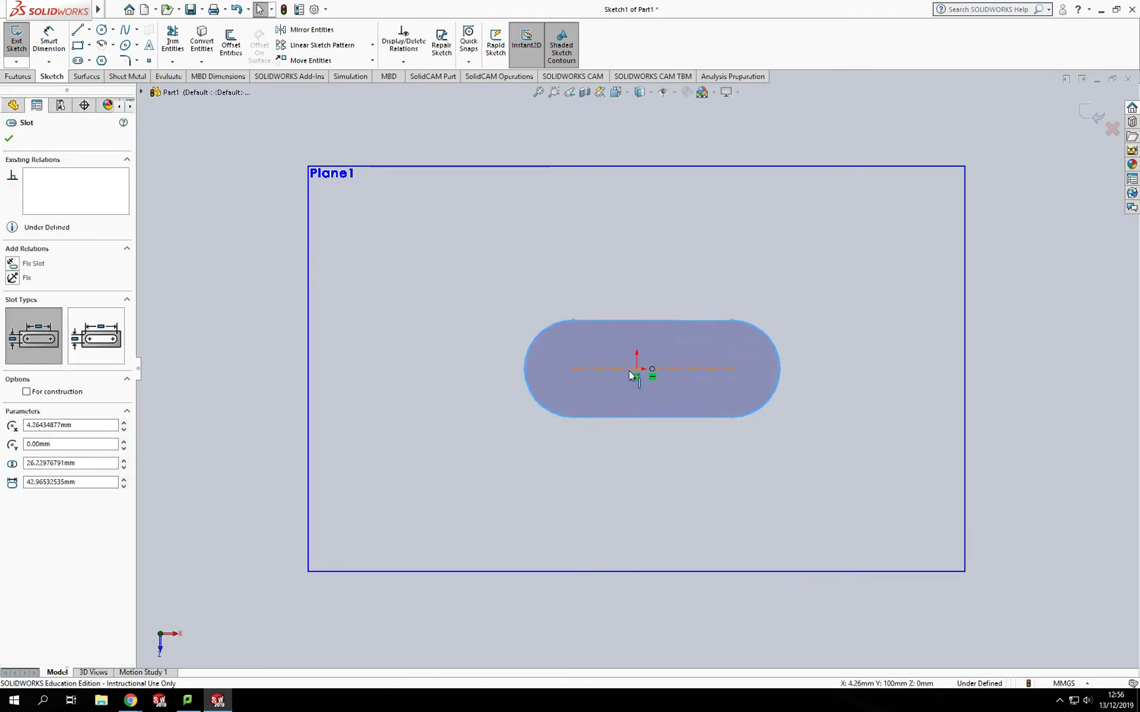
pyautogui.keyDown('ctrl'); pyautogui.click(636, 371); pyautogui.keyUp('ctrl')
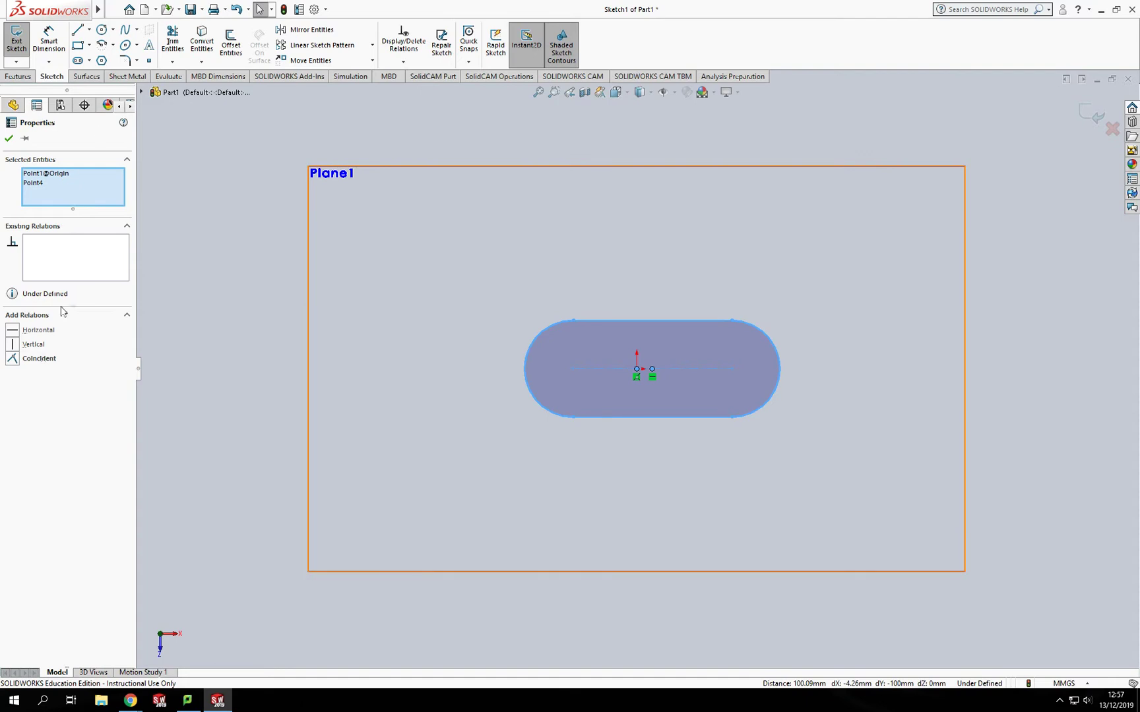
pyautogui.click(15, 361)
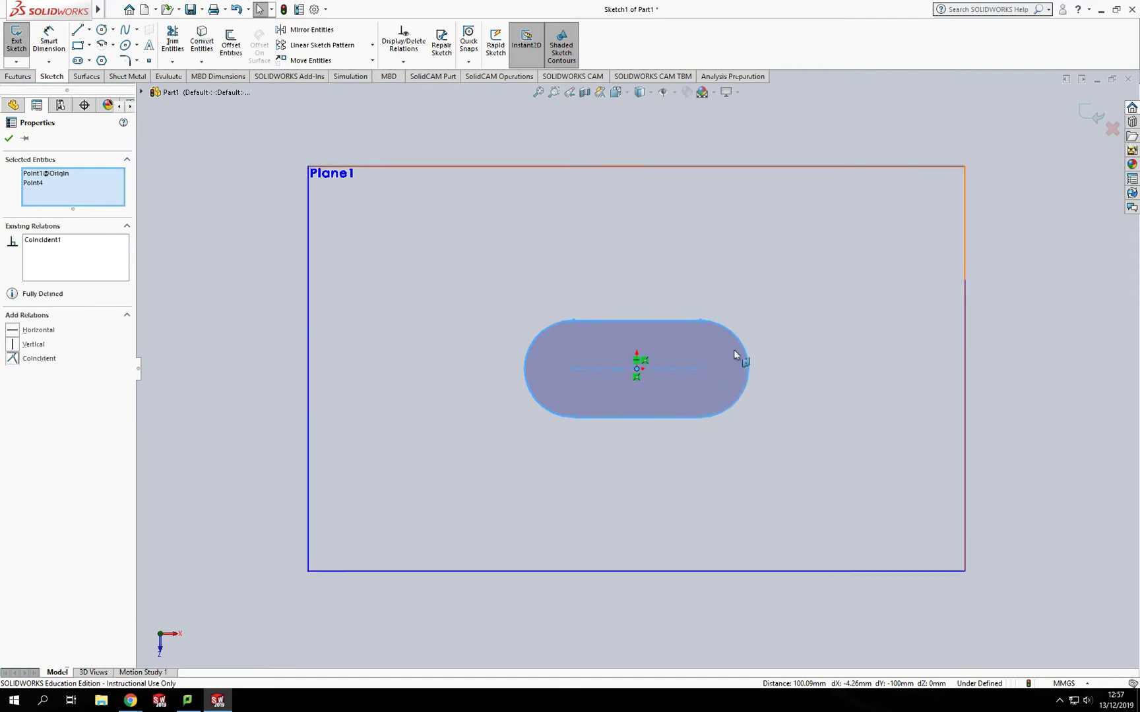
# Dimension the slot with an R20 end radius and 50 mm centre distance
pyautogui.click(48, 33)
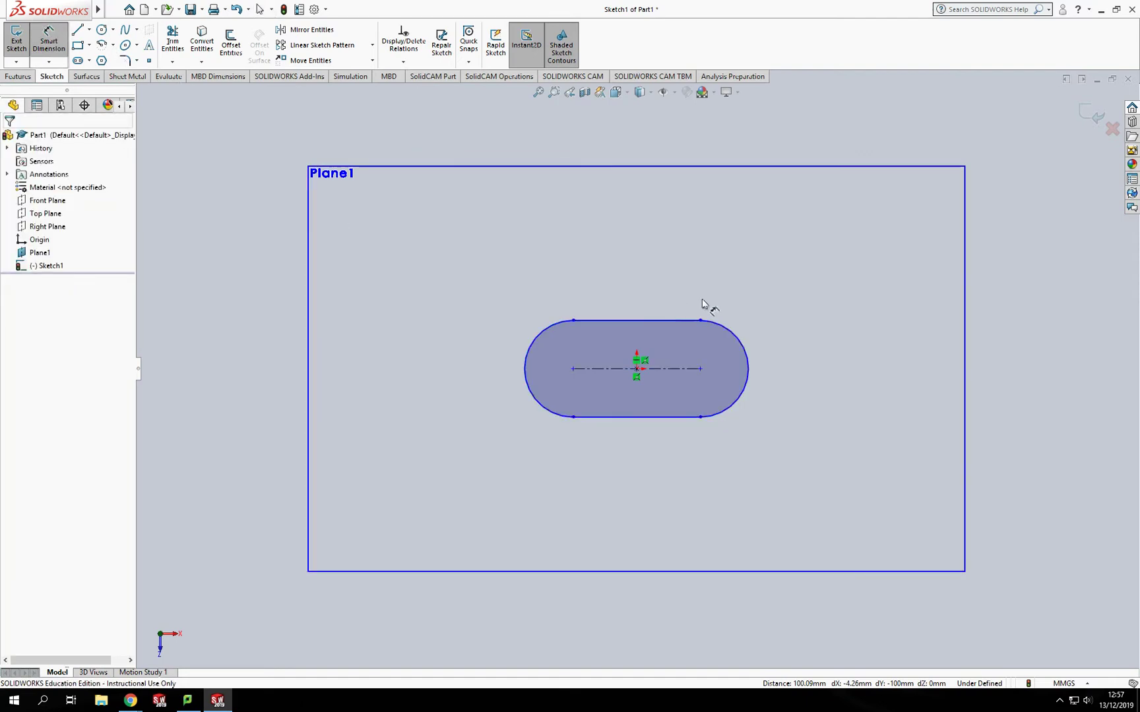
pyautogui.click(744, 342)
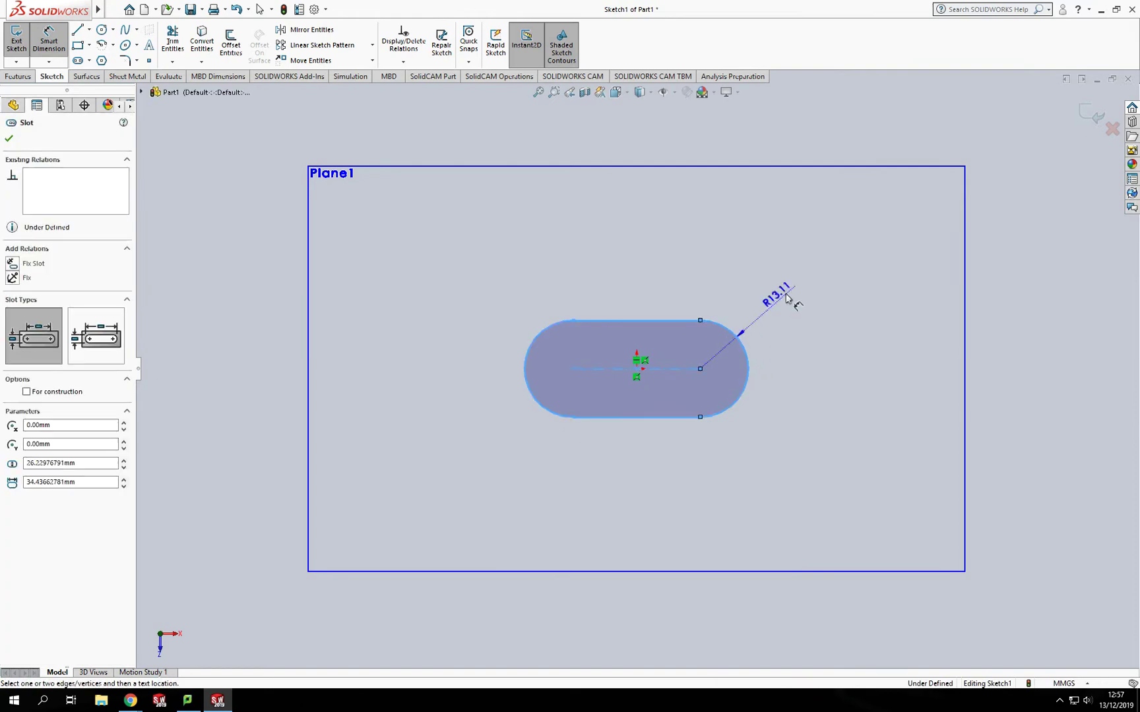
pyautogui.click(843, 312)
pyautogui.write('20')
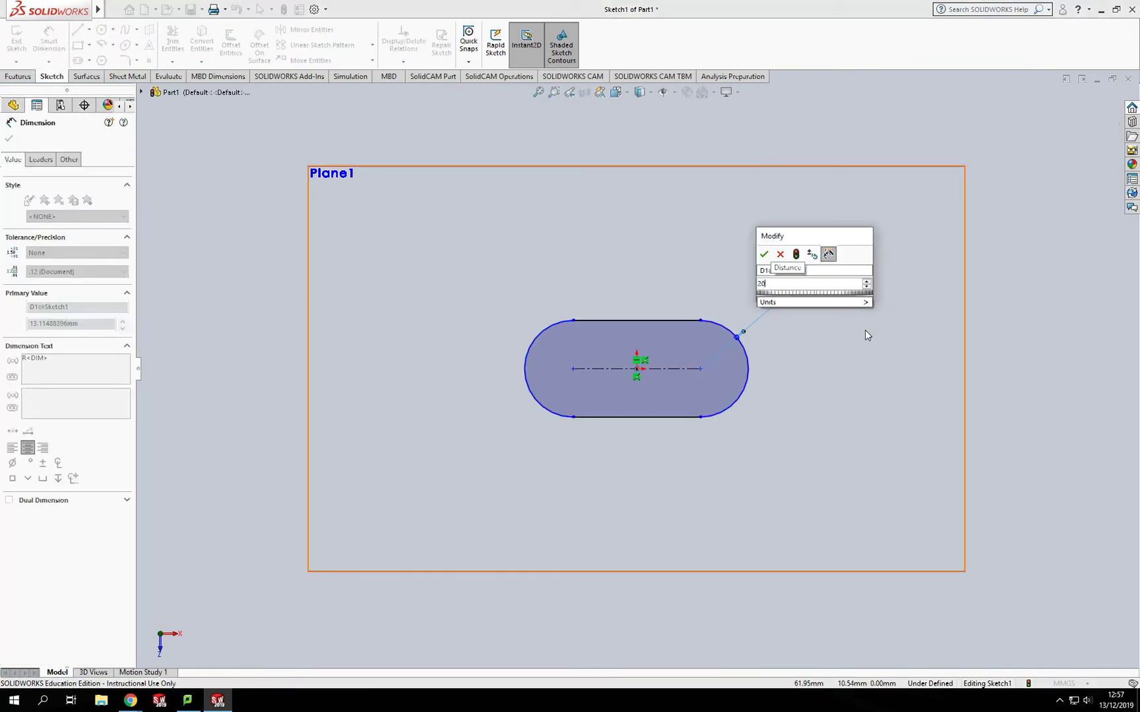
pyautogui.press('Return')
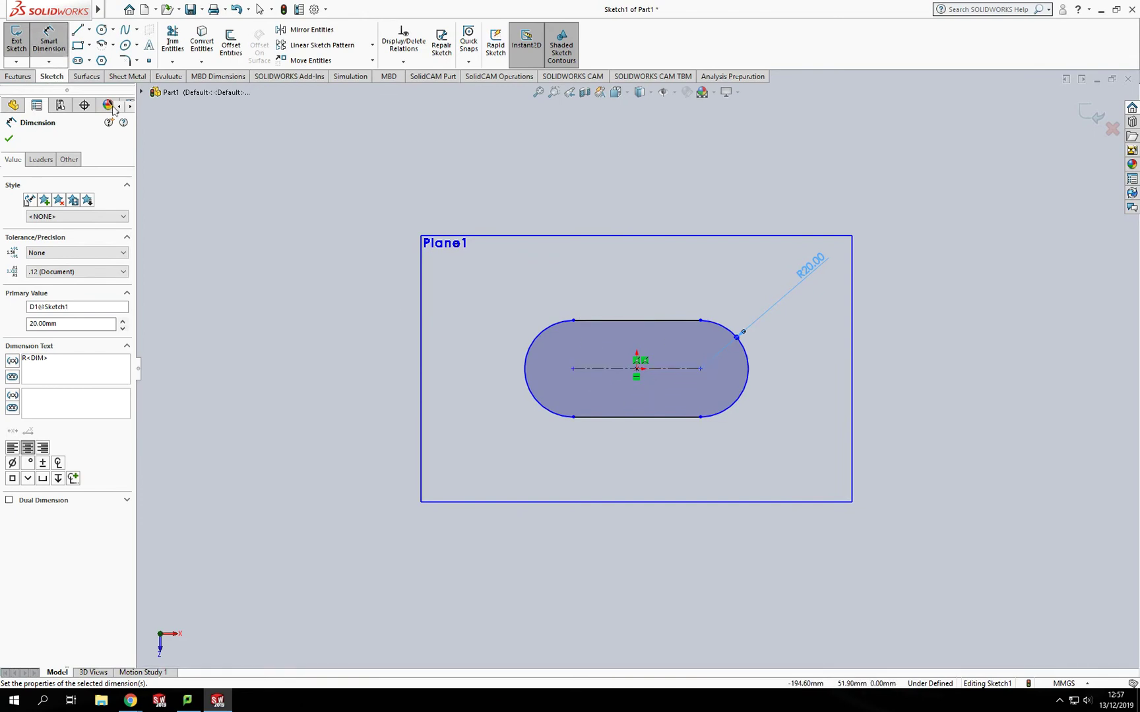
pyautogui.click(608, 368)
pyautogui.click(611, 283)
pyautogui.write('50')
pyautogui.press('Return')
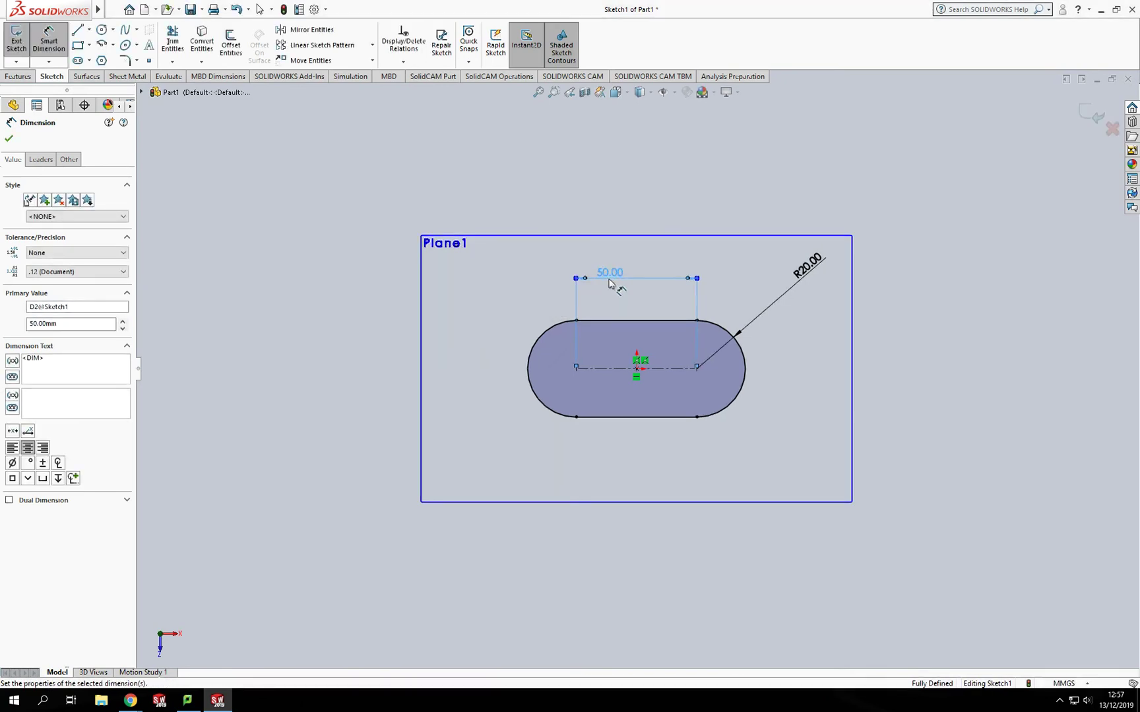
pyautogui.click(10, 139)
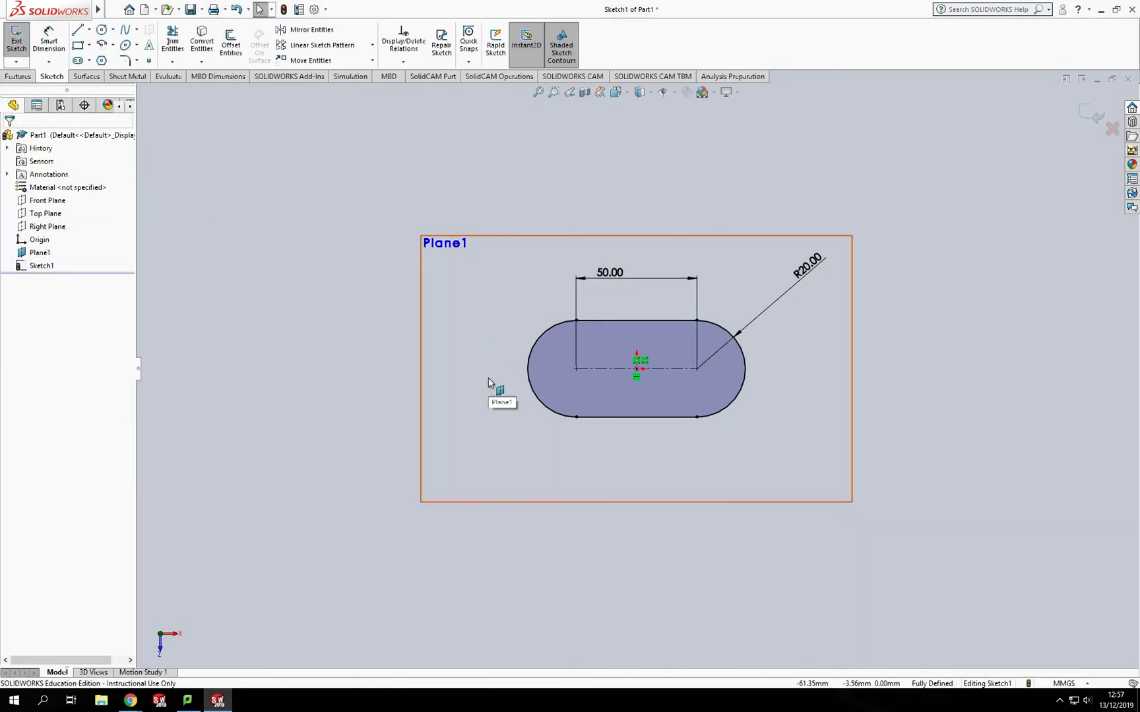
# Exit the slot sketch and draw a circle at the origin on the Top Plane
pyautogui.click(1093, 114)
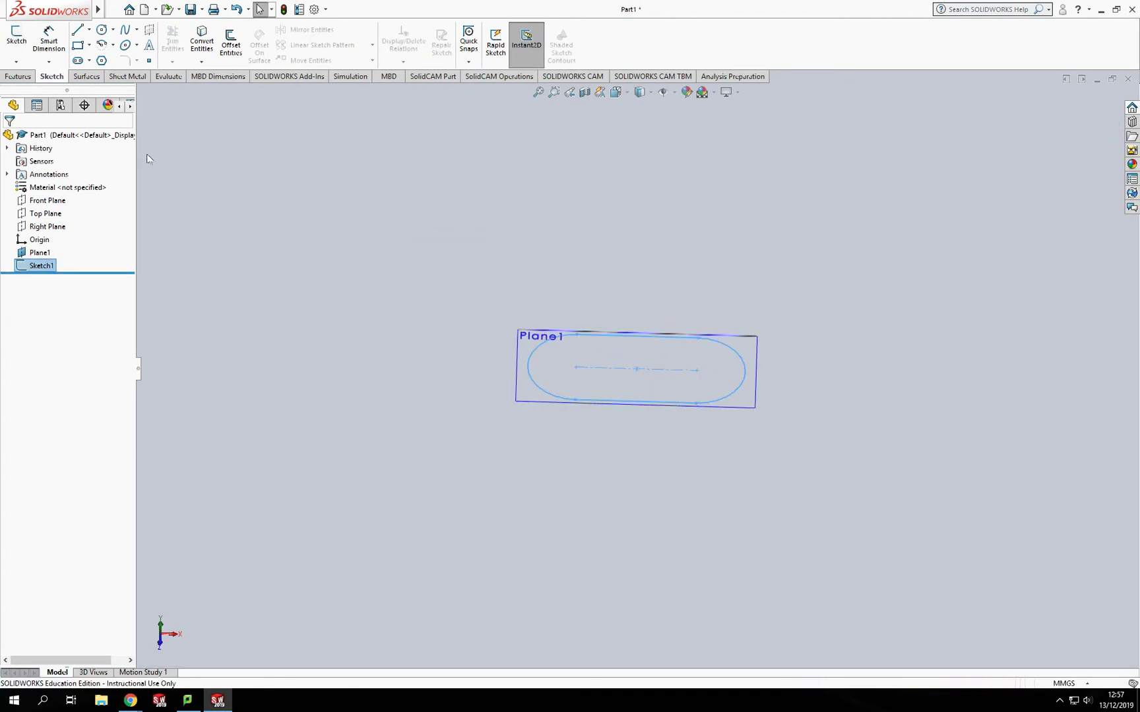
pyautogui.click(44, 213)
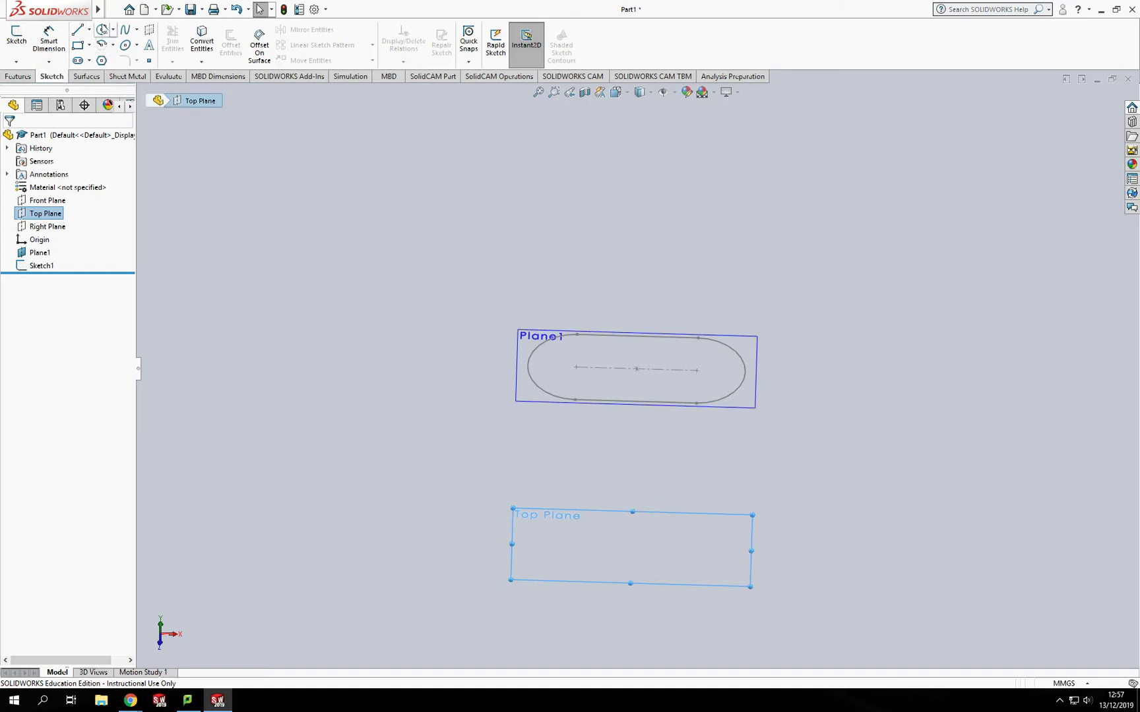
pyautogui.click(103, 31)
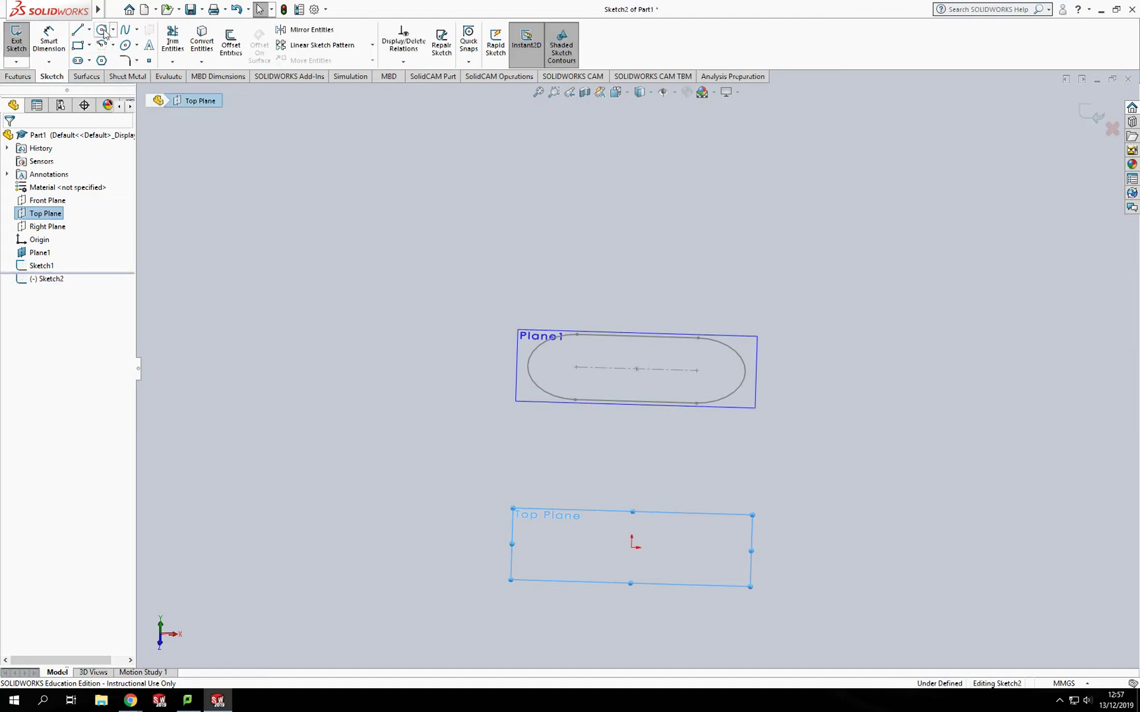
pyautogui.click(103, 31)
pyautogui.click(634, 545)
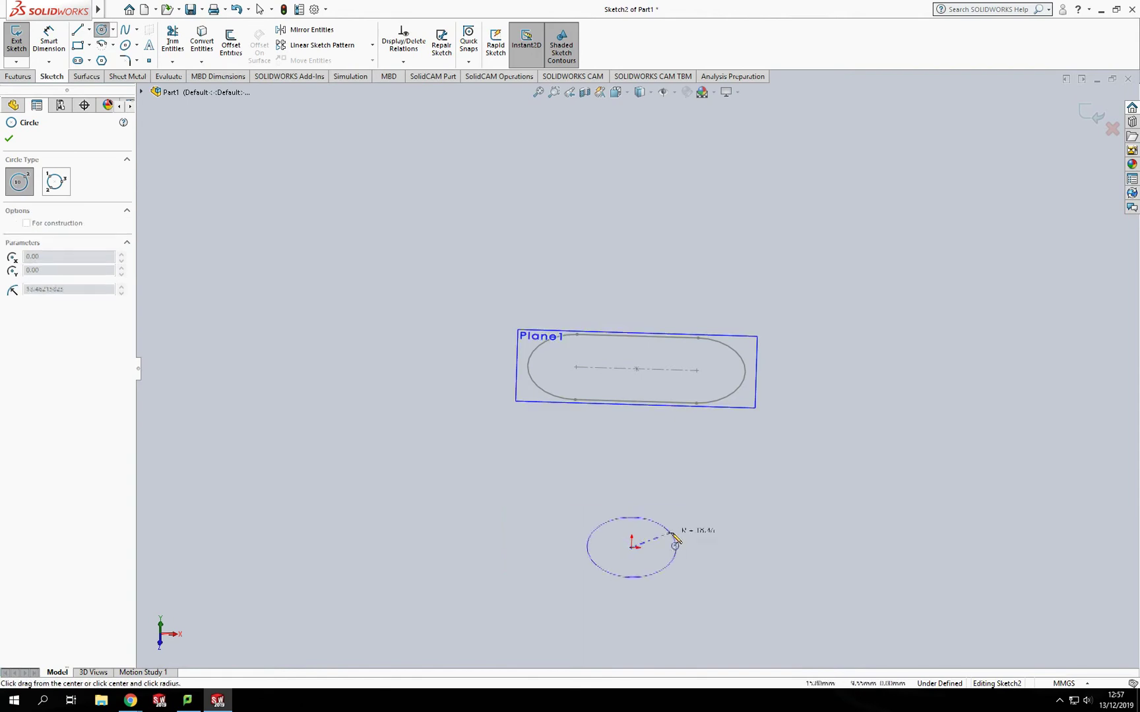
pyautogui.click(679, 539)
pyautogui.press('Escape')
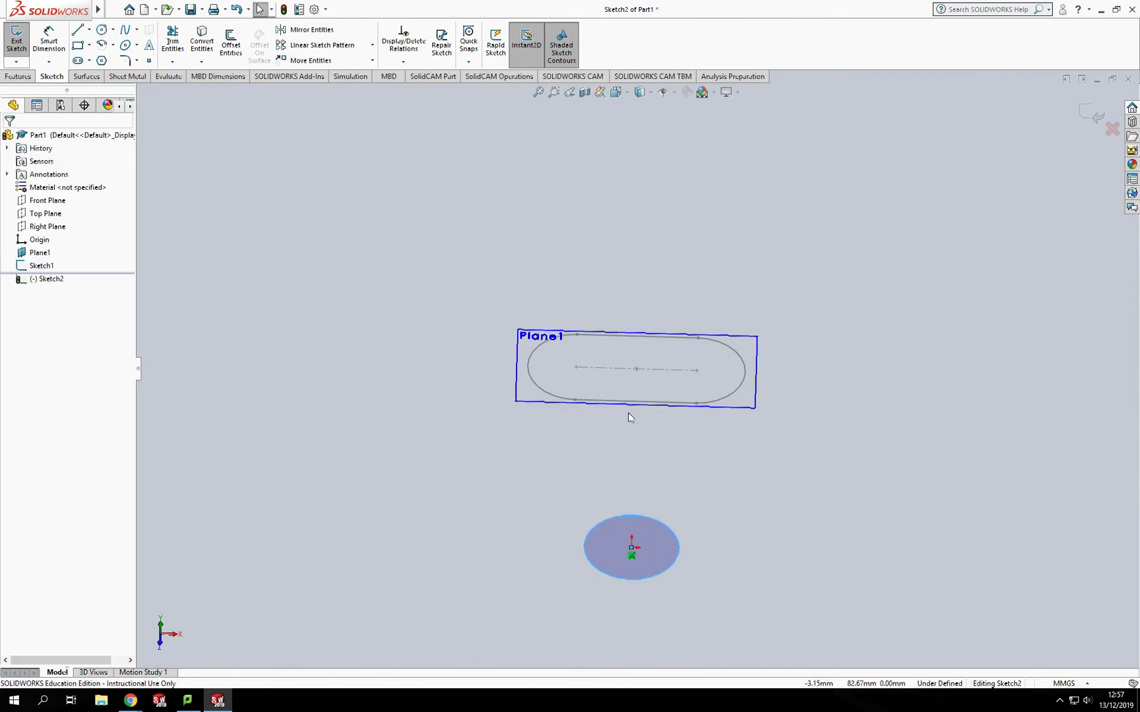
# Dimension the circle to 30 mm diameter and close Sketch2
pyautogui.press('d')
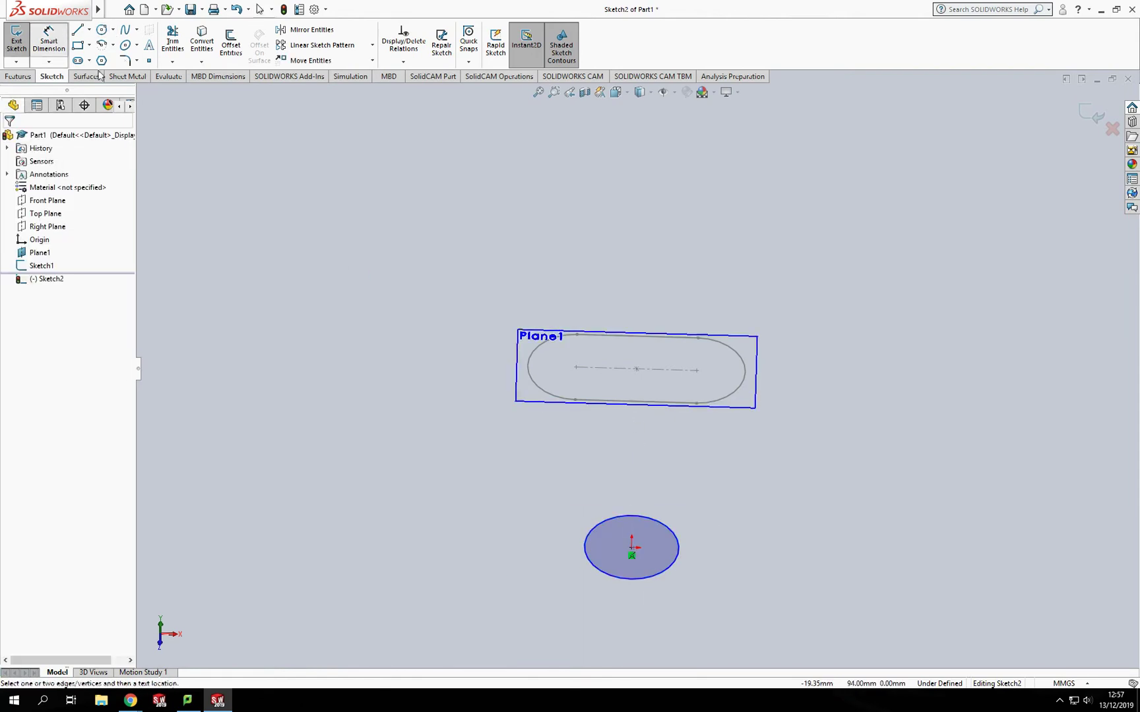
pyautogui.click(660, 525)
pyautogui.click(686, 498)
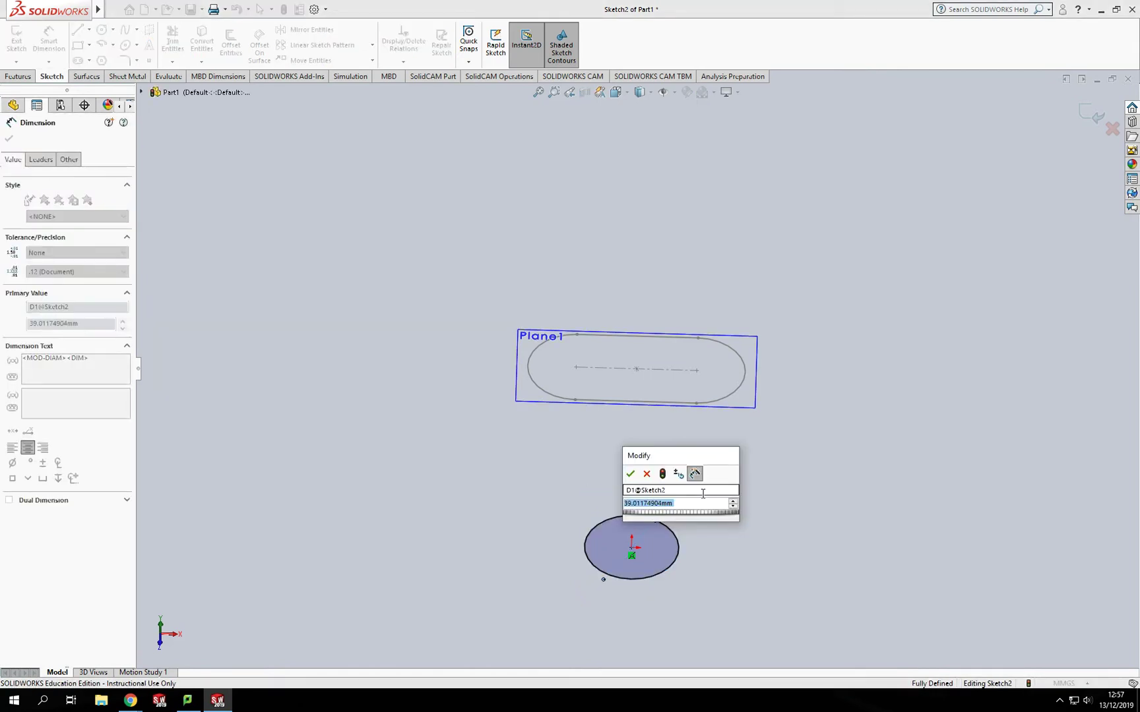
pyautogui.write('30')
pyautogui.press('Return')
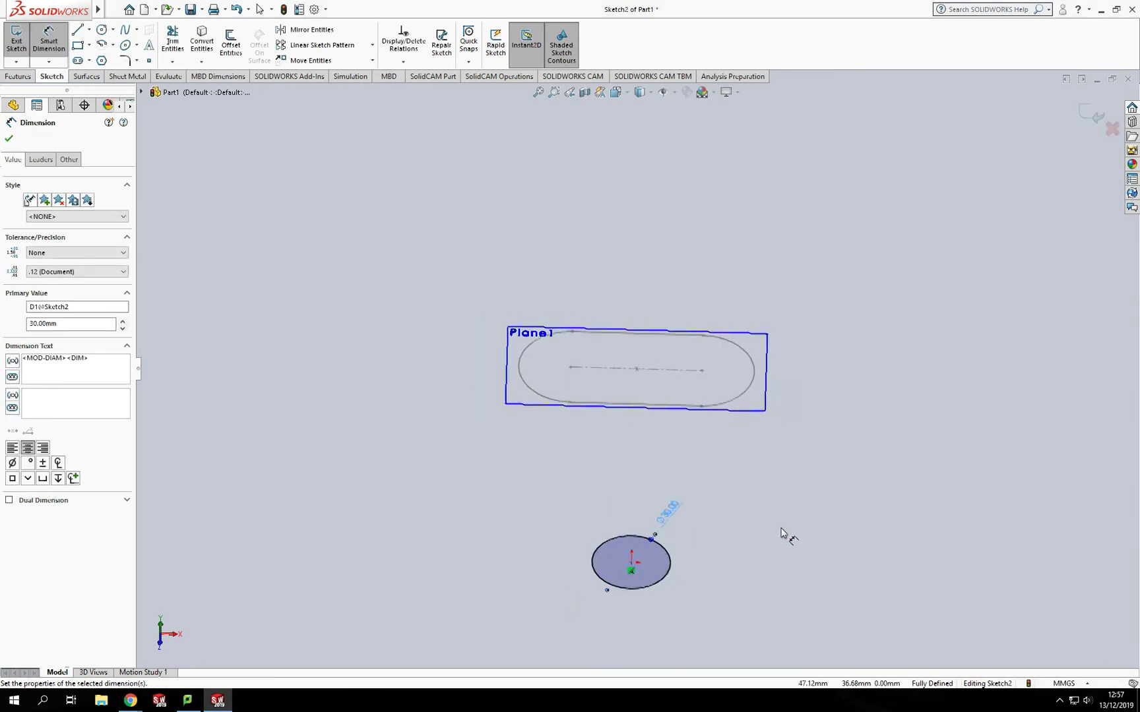
pyautogui.moveTo(786, 535)
pyautogui.mouseDown(button='middle')
pyautogui.moveTo(765, 522)
pyautogui.moveTo(758, 481)
pyautogui.moveTo(768, 478)
pyautogui.moveTo(769, 508)
pyautogui.mouseUp(button='middle')
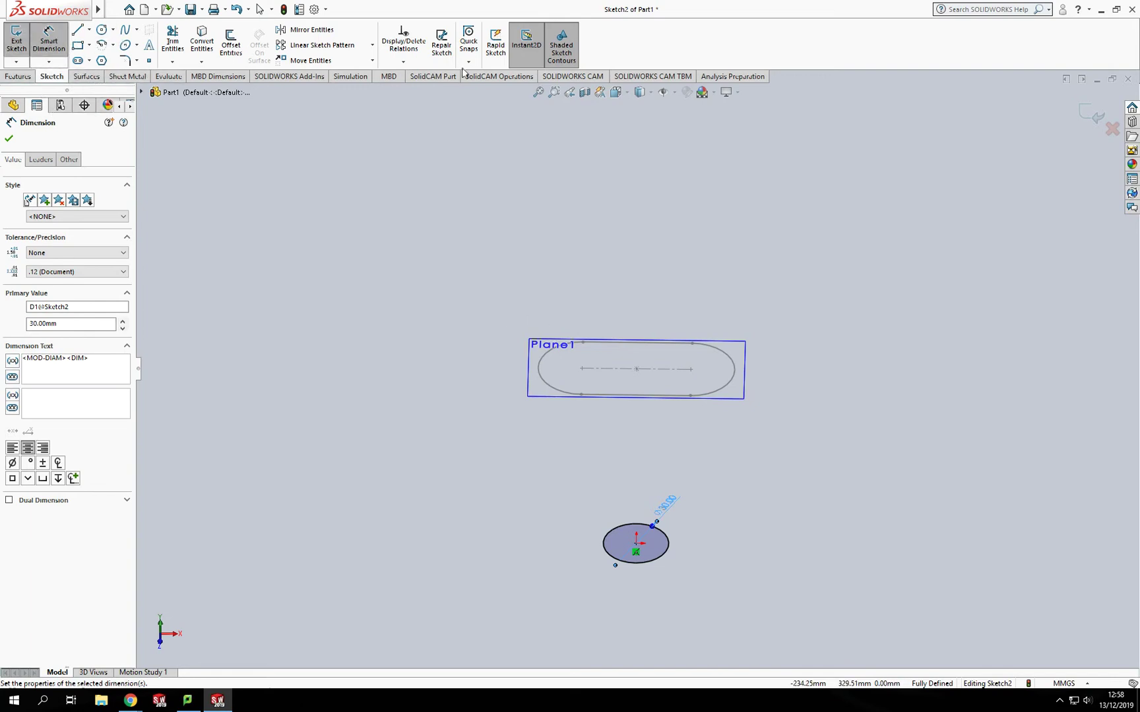
pyautogui.click(1087, 117)
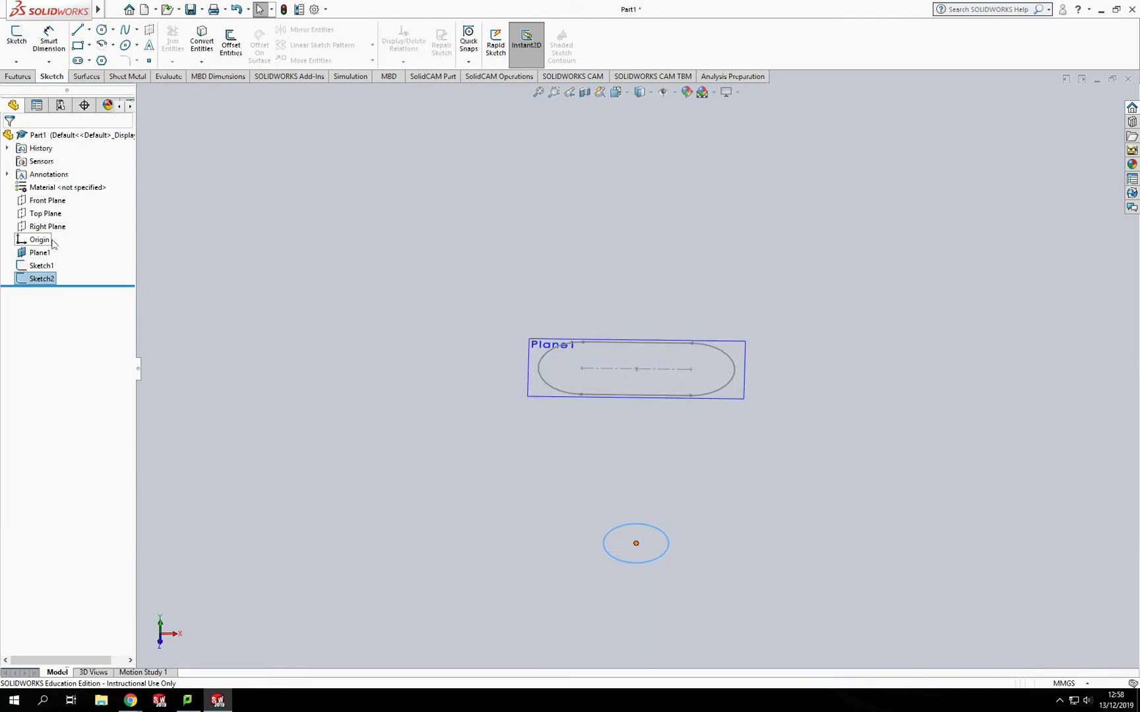
# Sketch a spline on the Front Plane from the slot's right end to the circle
pyautogui.click(48, 203)
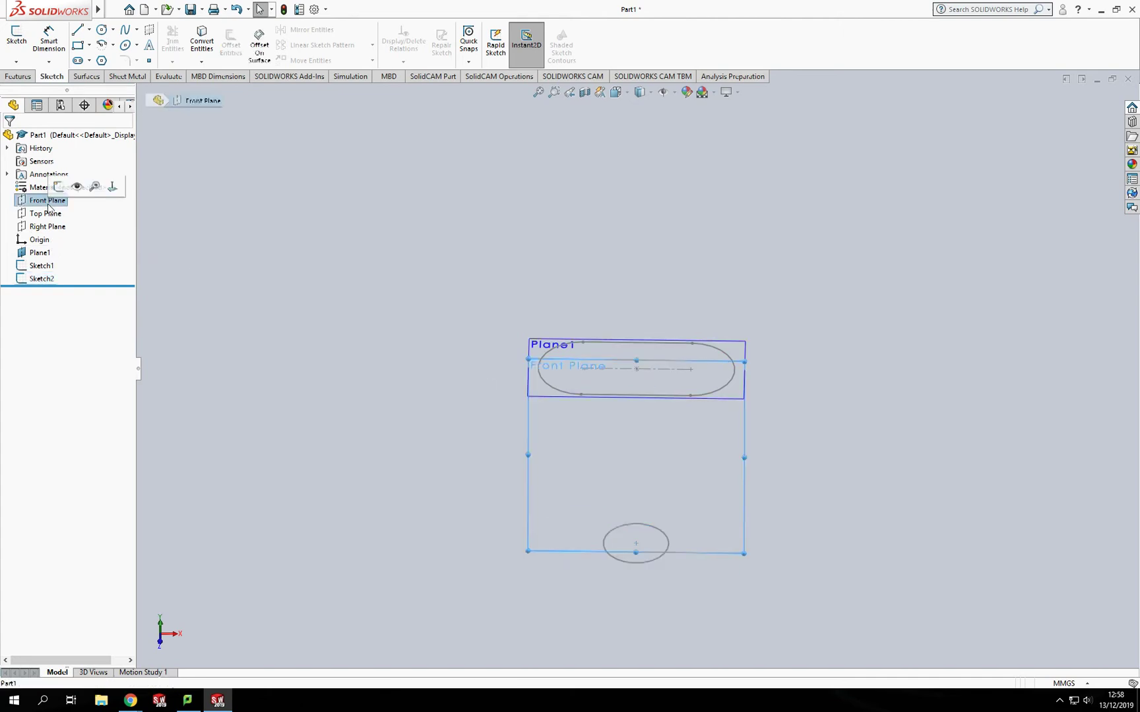
pyautogui.click(14, 38)
pyautogui.click(126, 30)
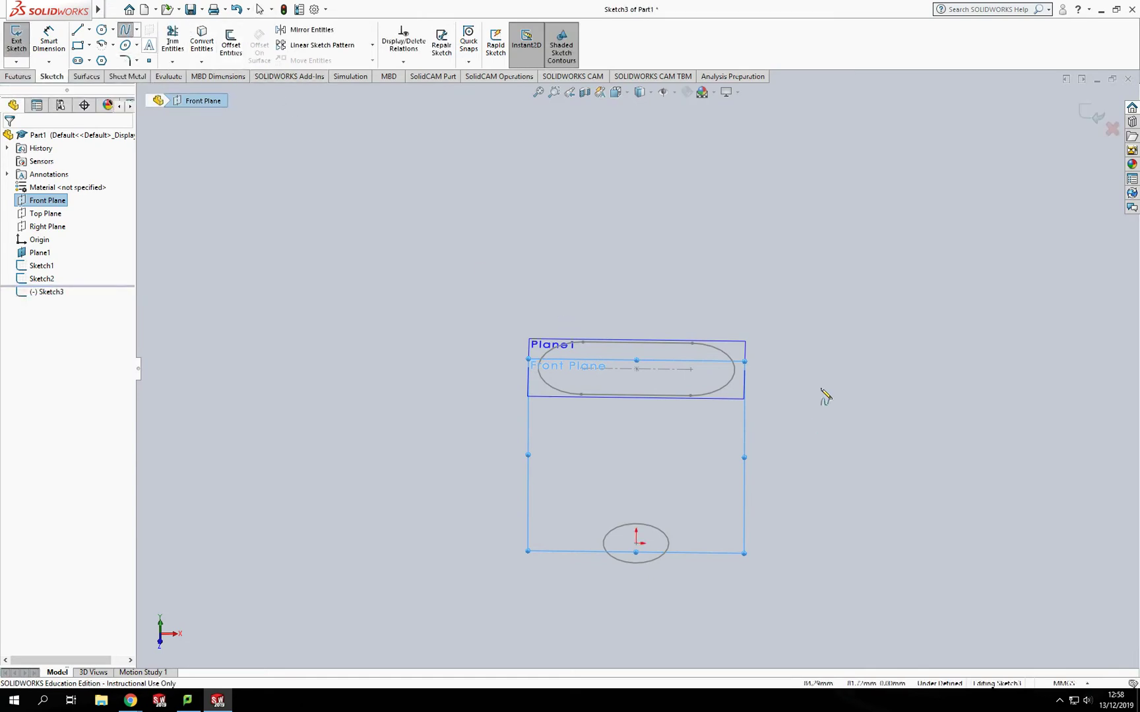
pyautogui.click(735, 372)
pyautogui.click(708, 422)
pyautogui.click(700, 459)
pyautogui.click(691, 493)
pyautogui.click(691, 512)
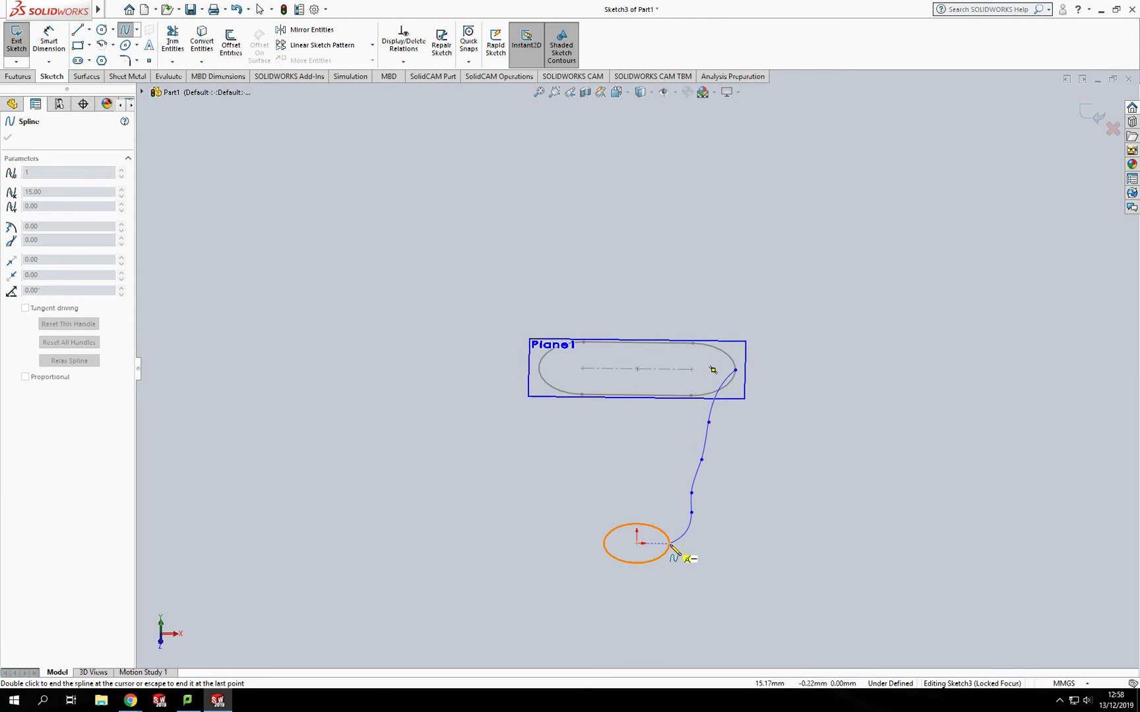
pyautogui.doubleClick(670, 546)
pyautogui.press('Escape')
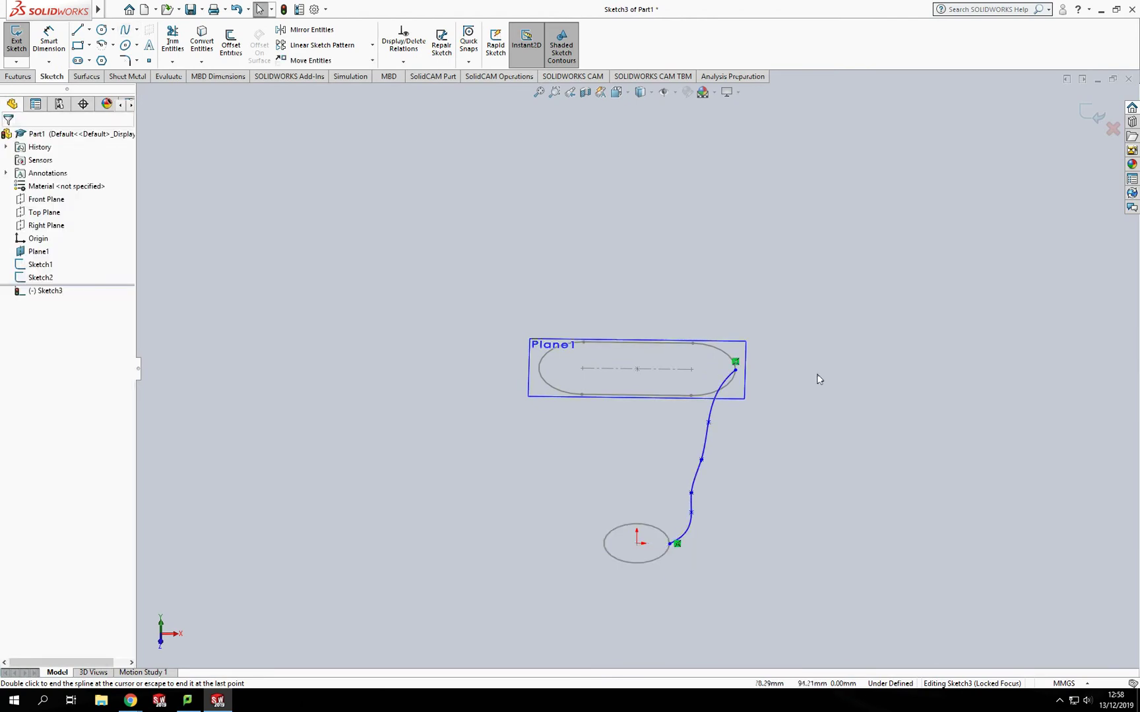
# Reshape the spline near the slot end and exit Sketch3
pyautogui.moveTo(709, 423); pyautogui.dragTo(728, 405)
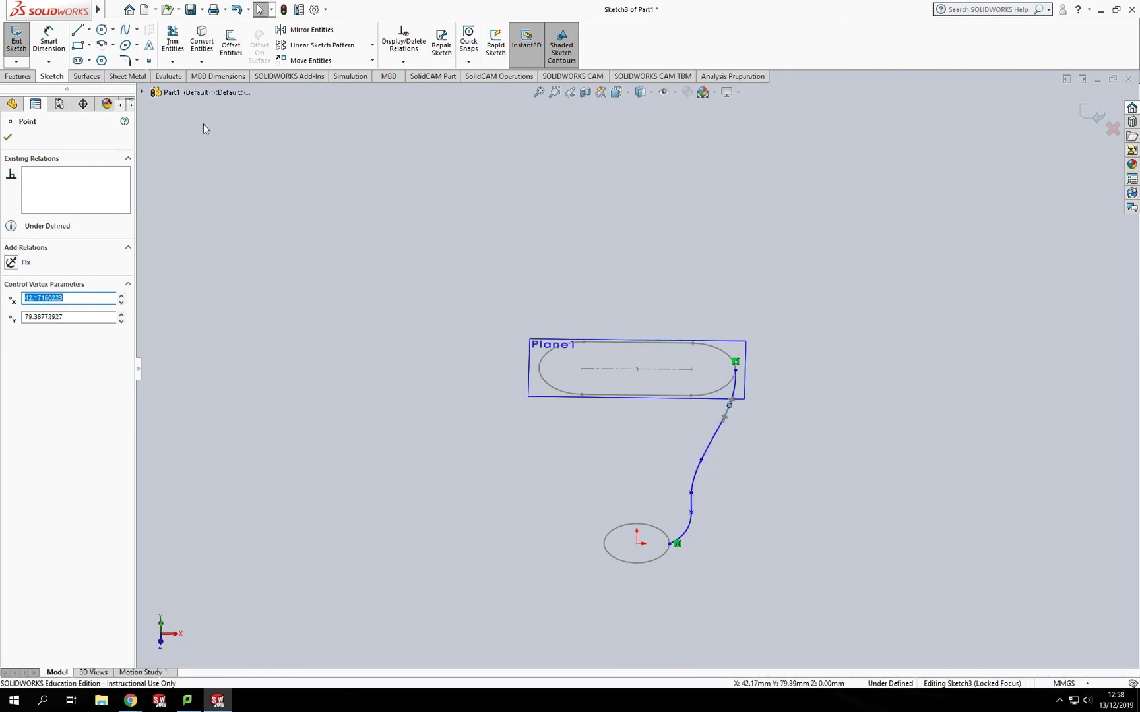
pyautogui.click(126, 31)
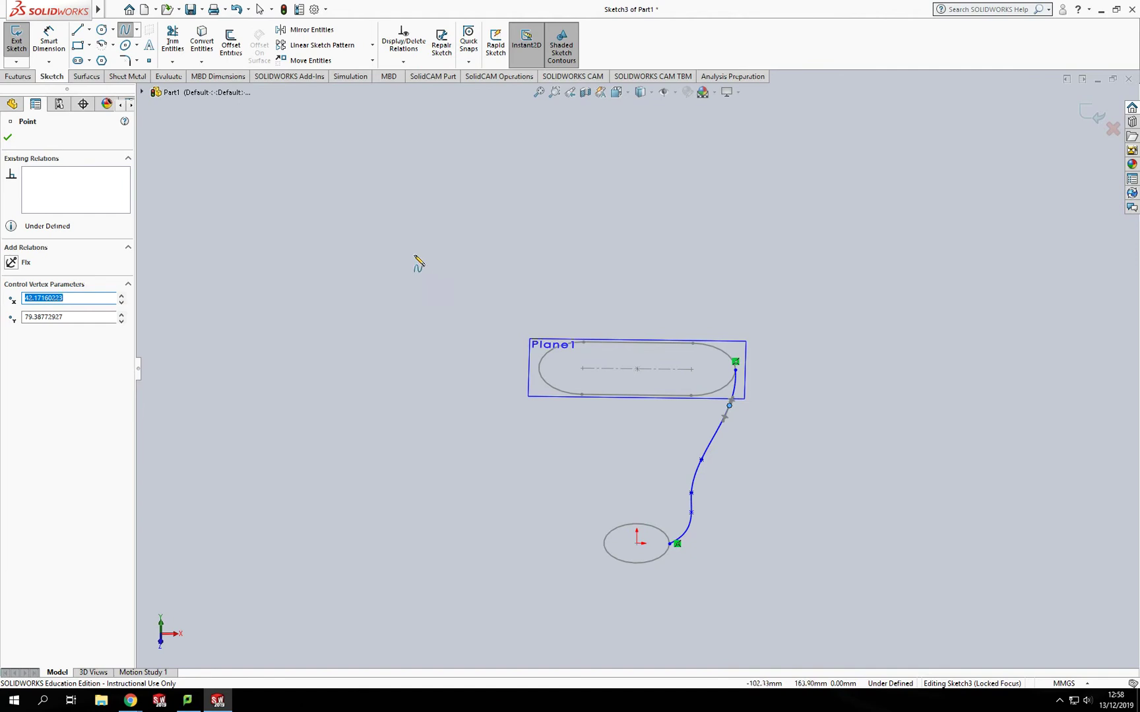
pyautogui.press('Escape')
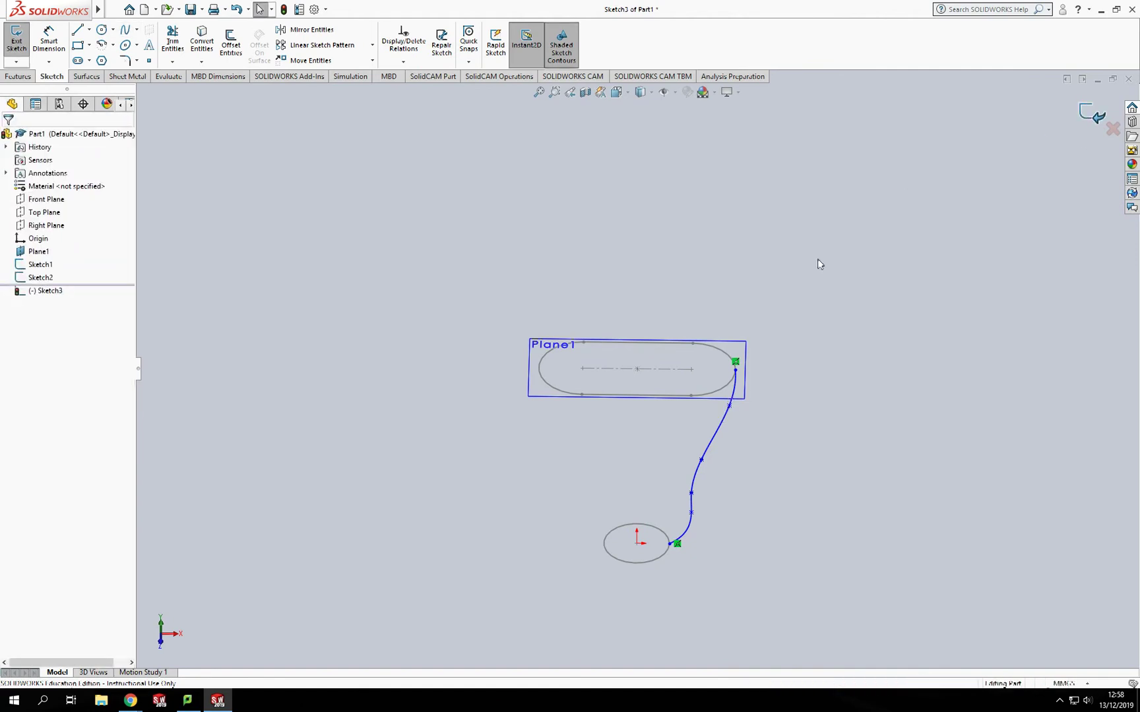
pyautogui.click(16, 38)
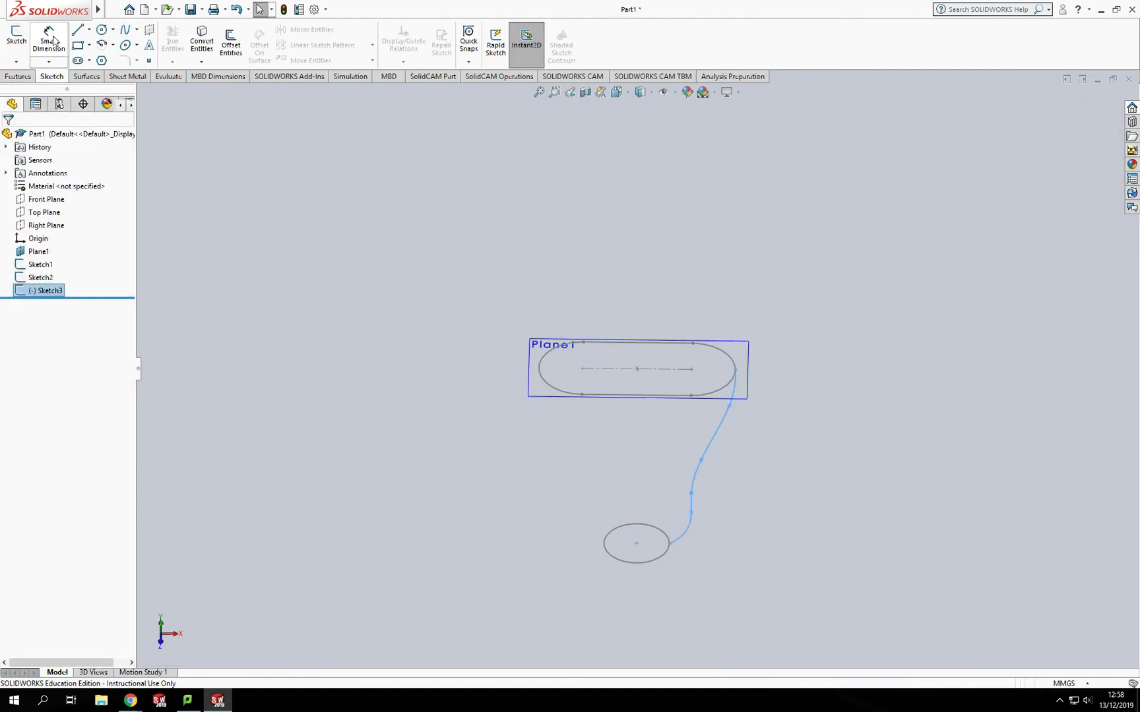
# Sketch a spline on the Front Plane from the slot's left end to the circle
pyautogui.click(44, 200)
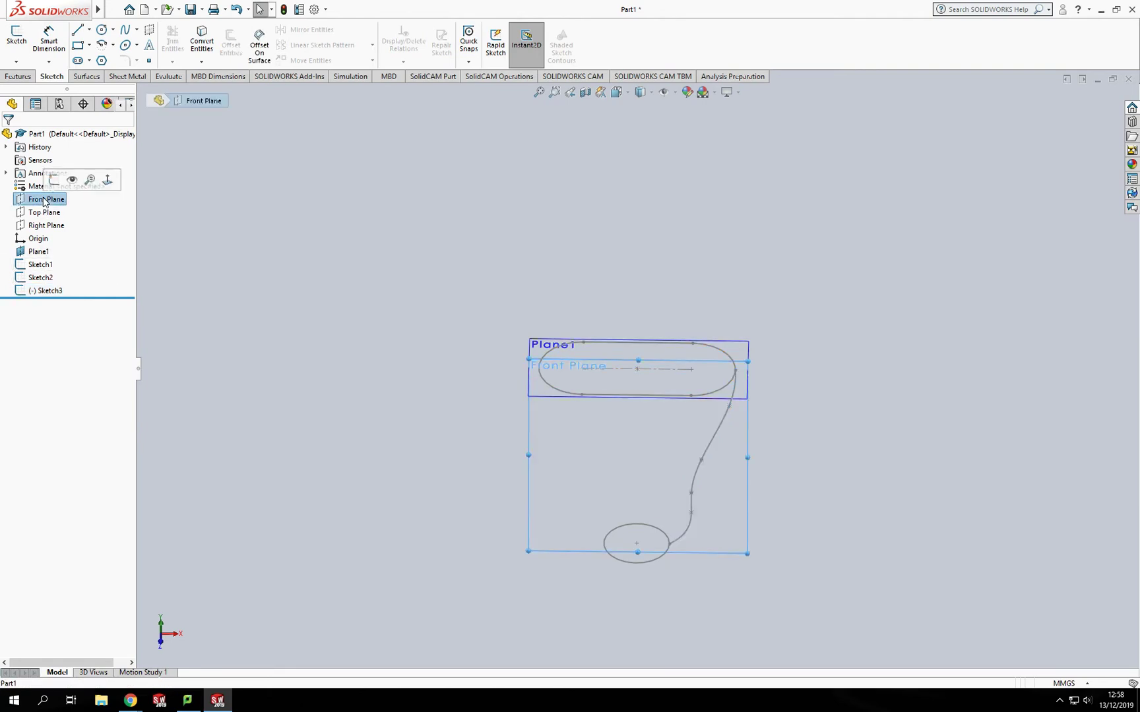
pyautogui.click(16, 37)
pyautogui.click(125, 30)
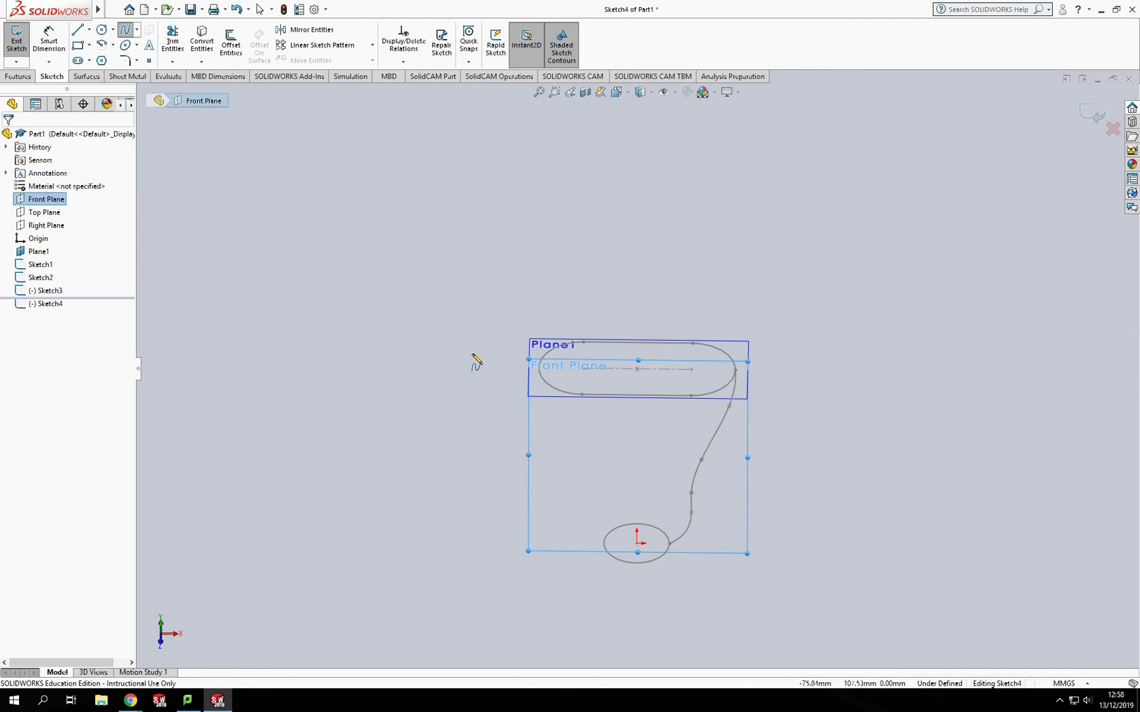
pyautogui.click(539, 368)
pyautogui.click(552, 413)
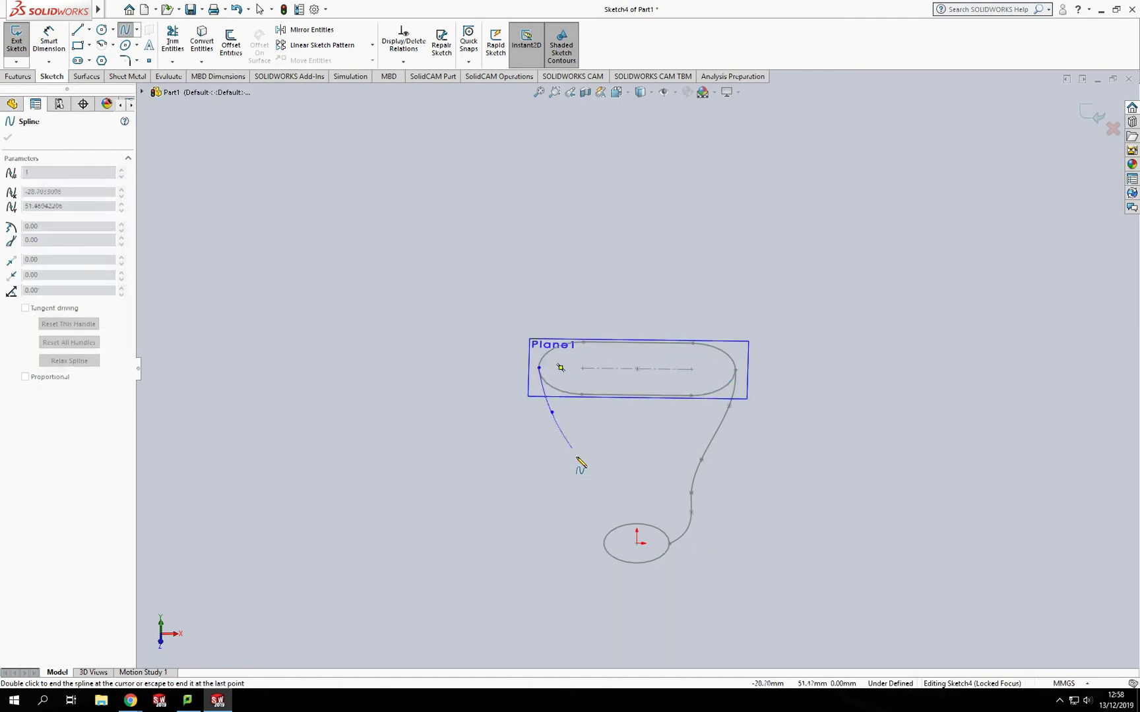
pyautogui.click(591, 486)
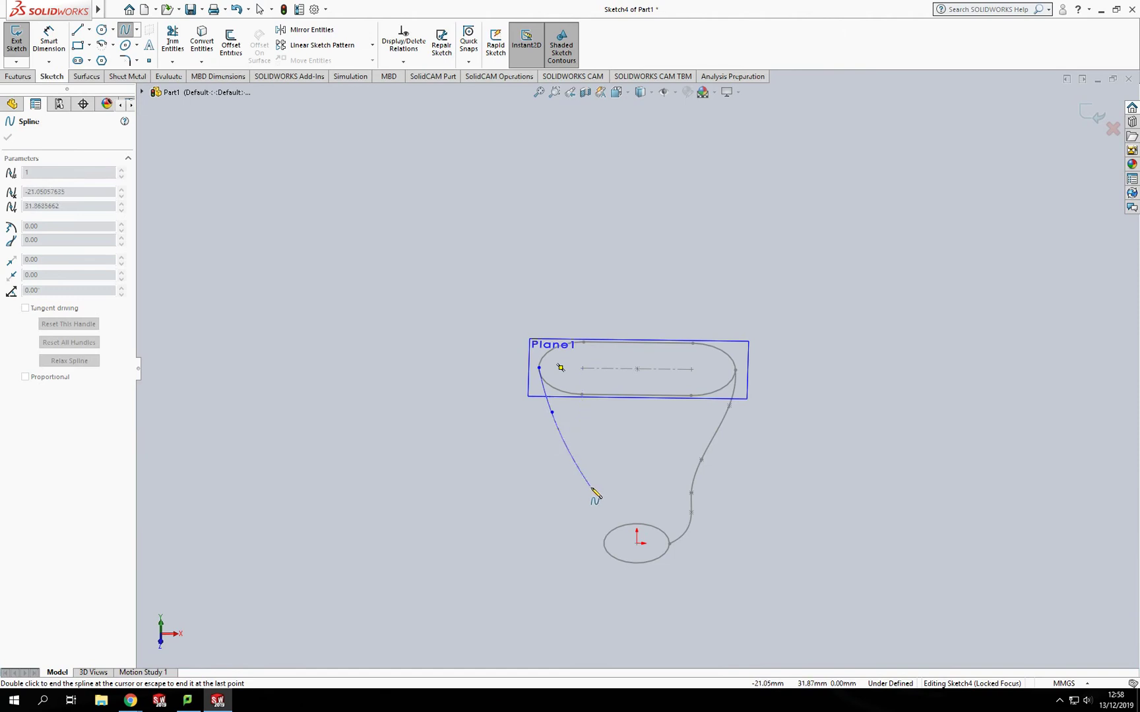
pyautogui.doubleClick(605, 541)
pyautogui.press('Escape')
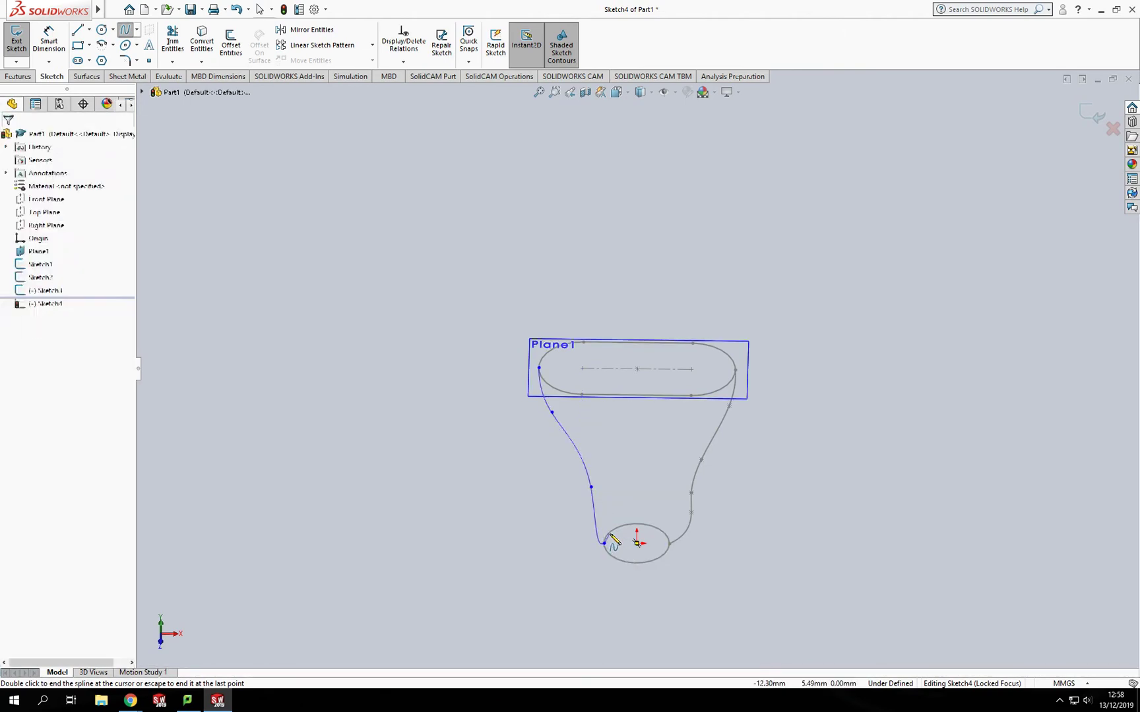
# Drag the spline's points to adjust its curvature, then exit Sketch4
pyautogui.moveTo(552, 413); pyautogui.dragTo(576, 440)
pyautogui.moveTo(593, 493); pyautogui.dragTo(597, 494)
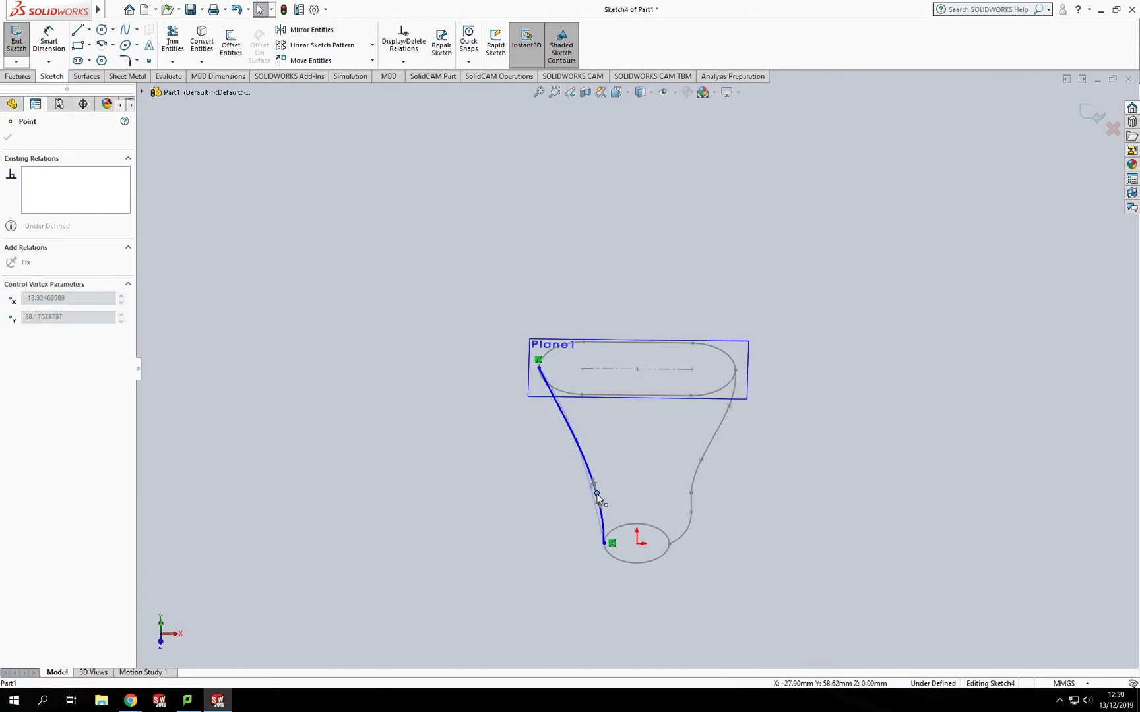
pyautogui.click(376, 396)
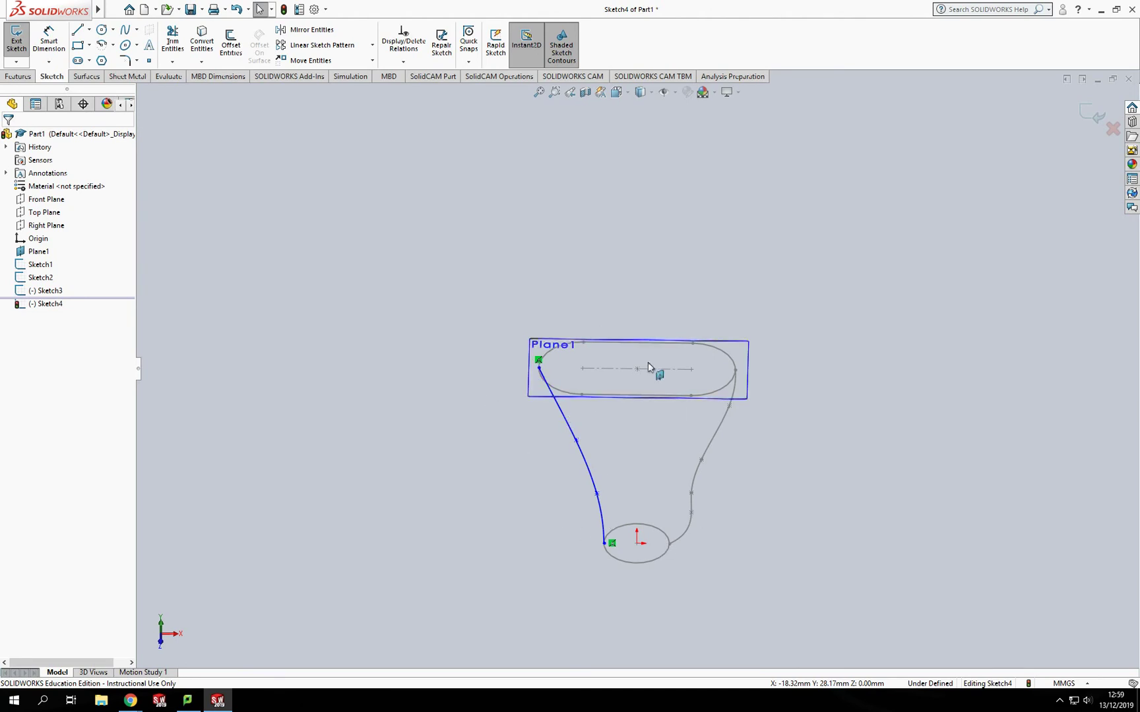
pyautogui.click(1092, 117)
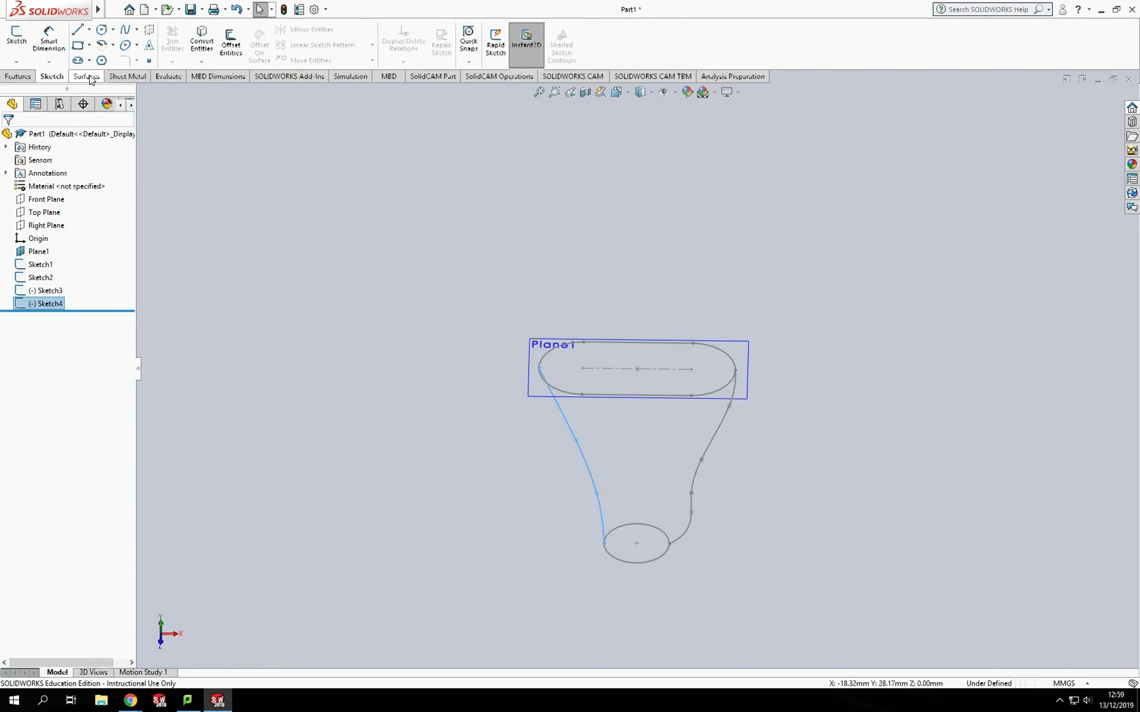
# Start a Lofted Surface, remove Sketch4, and use the slot and circle as profiles
pyautogui.click(87, 77)
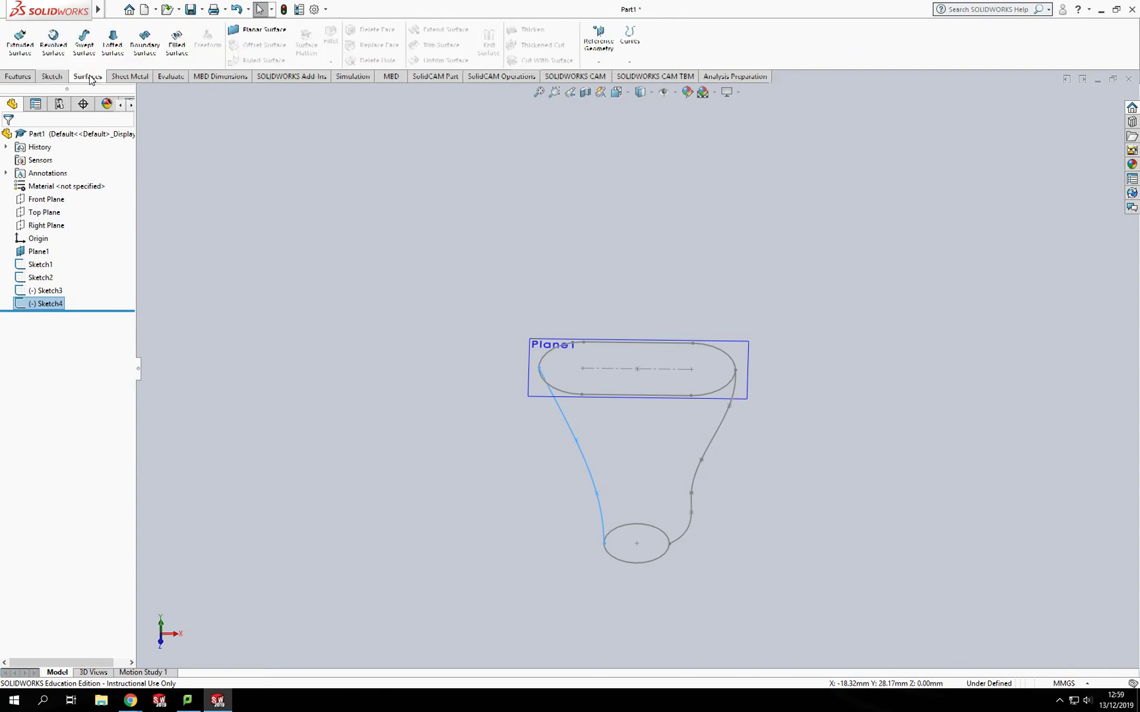
pyautogui.click(113, 41)
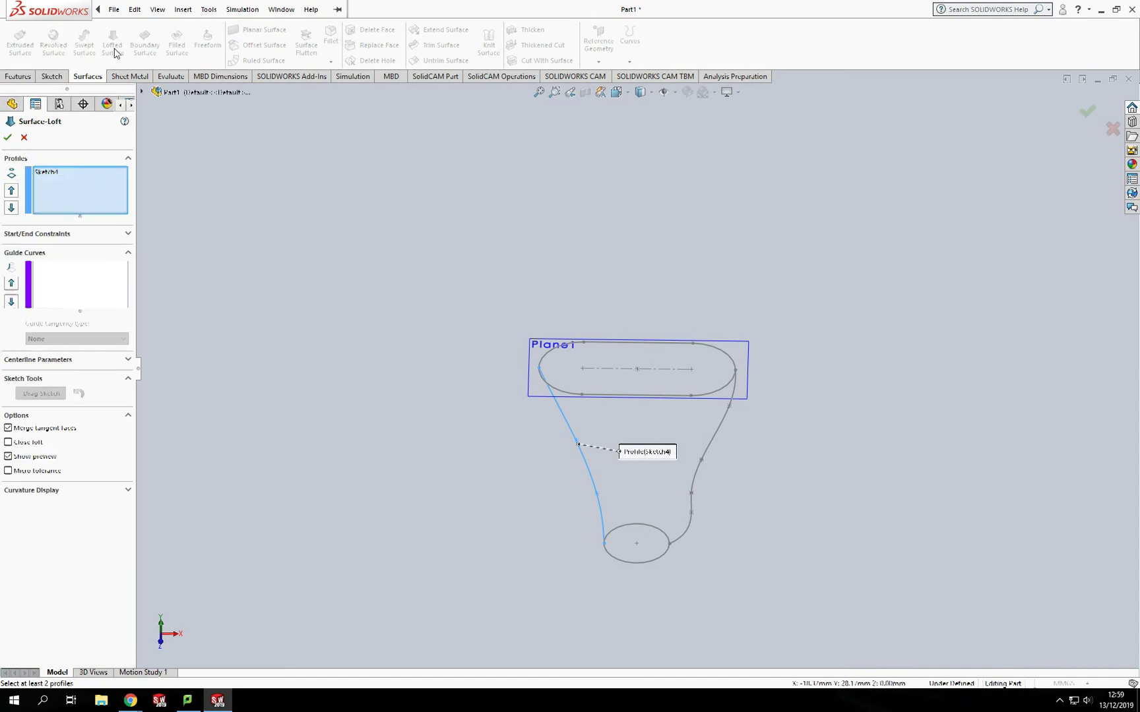
pyautogui.click(55, 173)
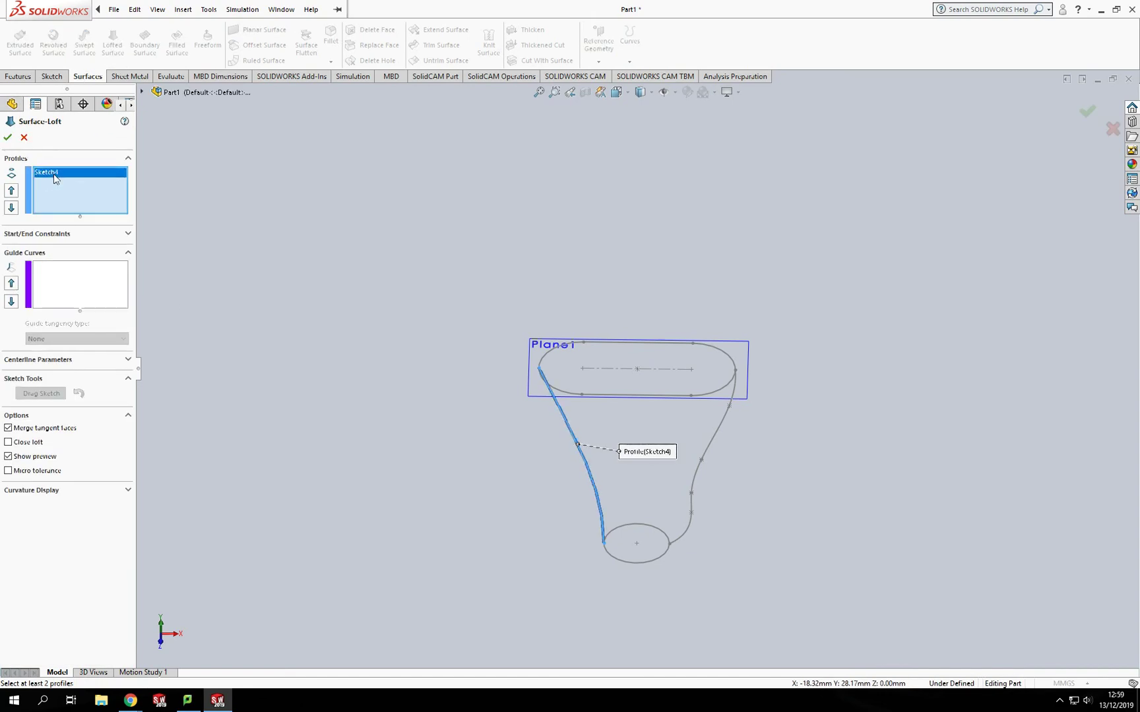
pyautogui.press('Delete')
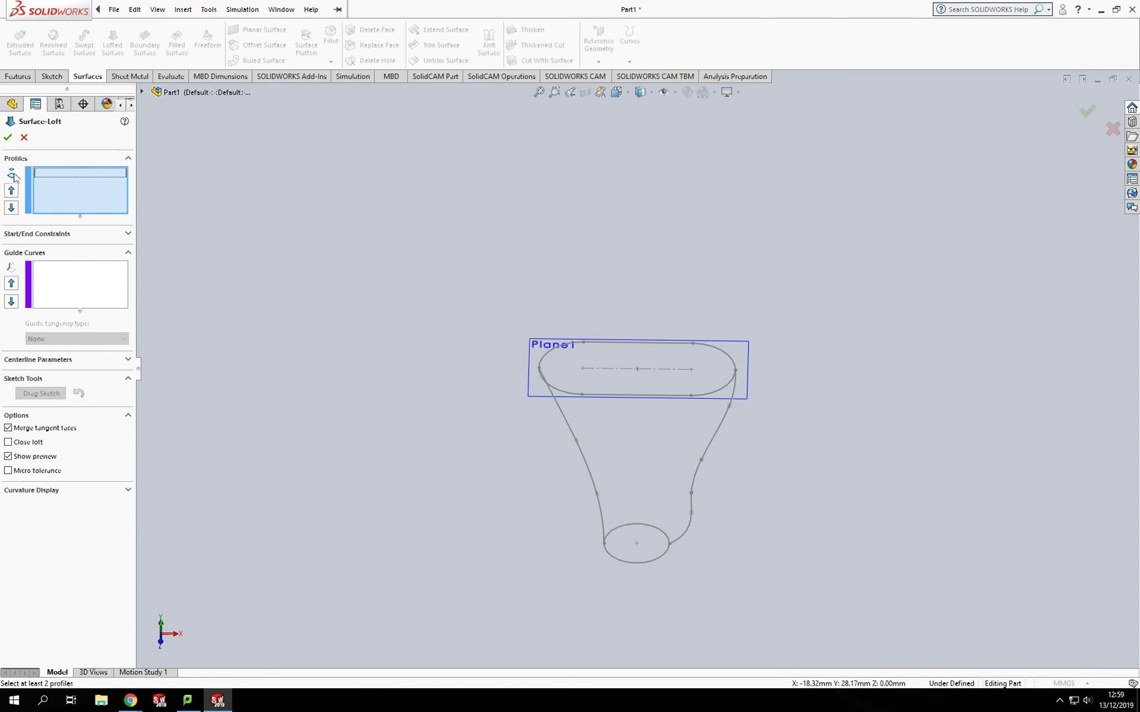
pyautogui.click(644, 399)
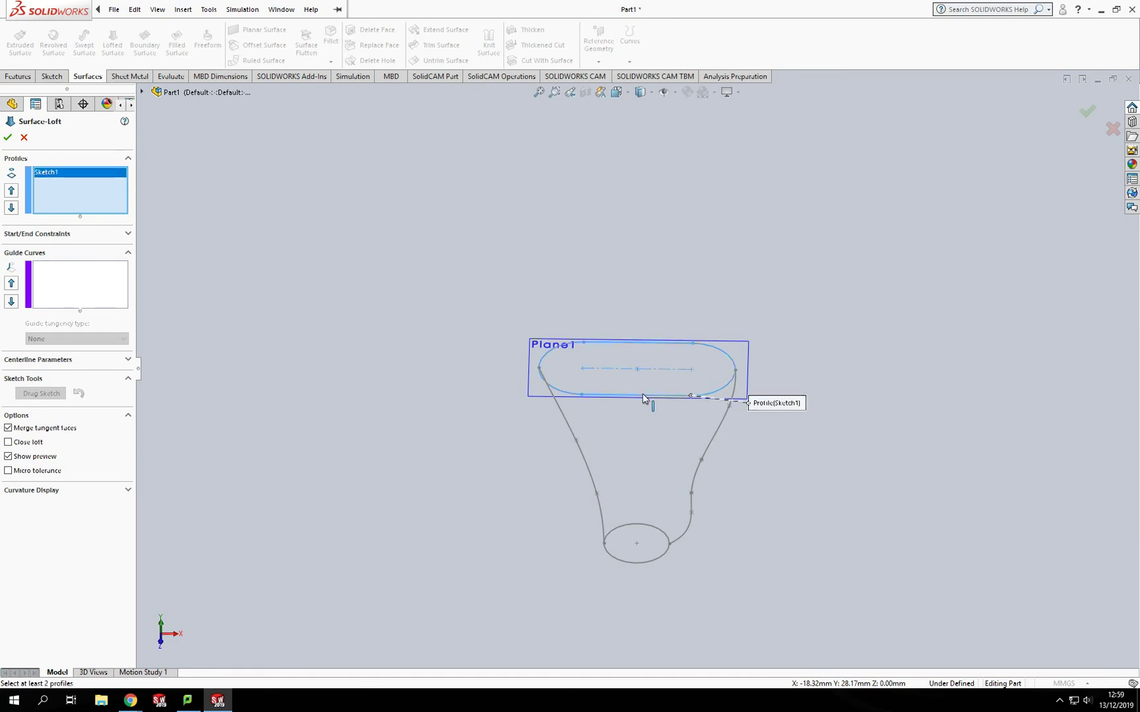
pyautogui.click(645, 564)
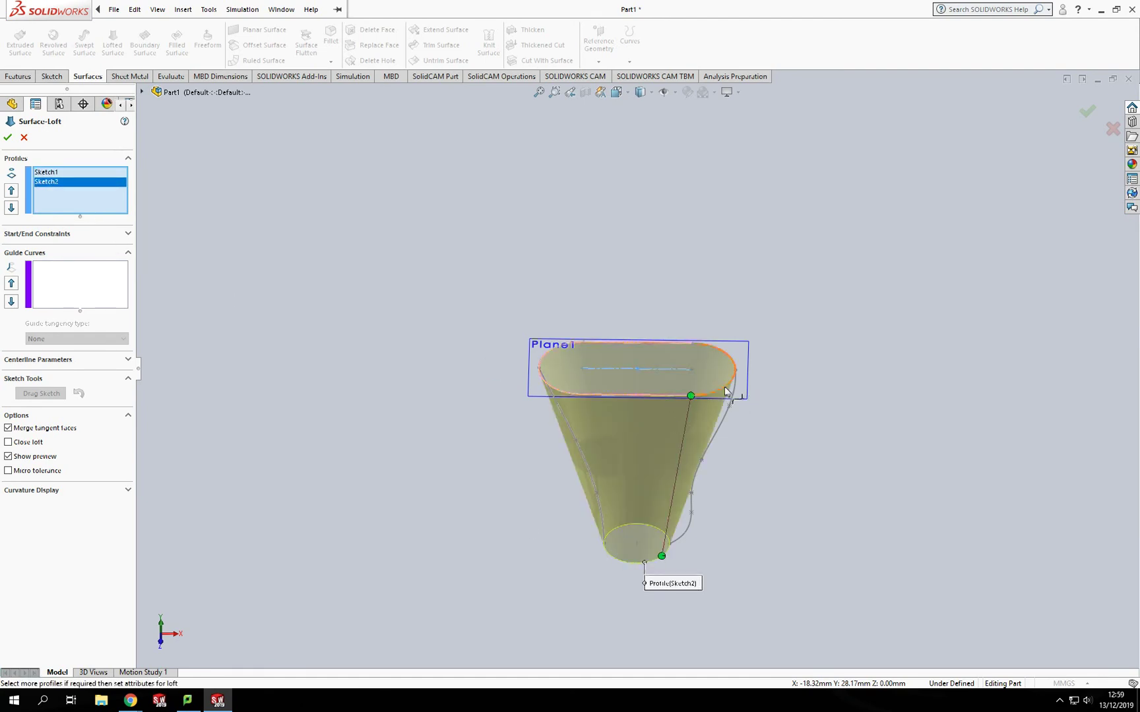
pyautogui.moveTo(563, 489)
pyautogui.mouseDown(button='middle')
pyautogui.moveTo(539, 340)
pyautogui.moveTo(468, 318)
pyautogui.moveTo(611, 451)
pyautogui.moveTo(593, 455)
pyautogui.mouseUp(button='middle')
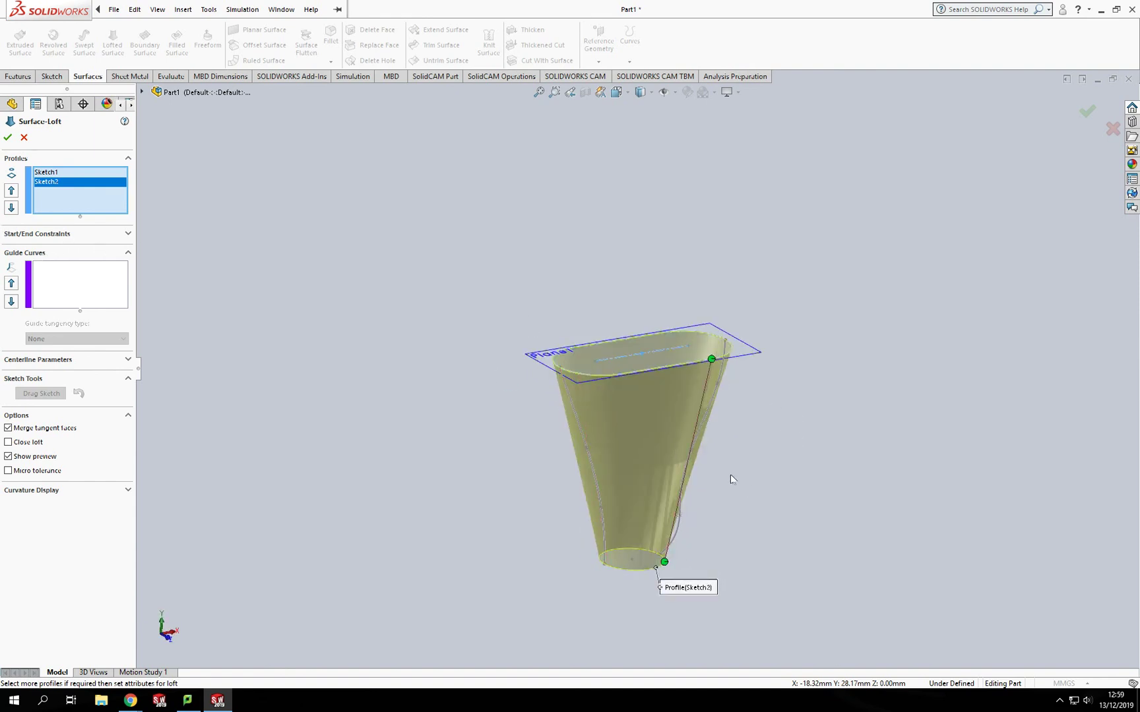
pyautogui.moveTo(743, 486); pyautogui.dragTo(714, 378, button='middle')
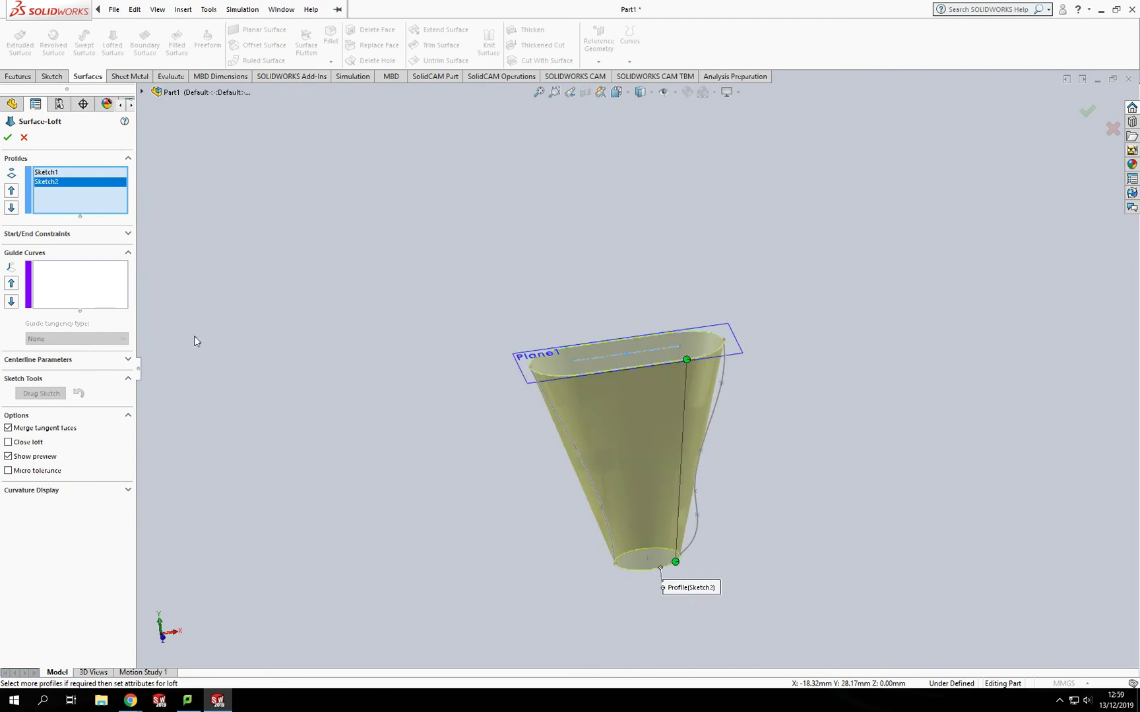
# Add Sketch3 and Sketch4 as loft guide curves and check the preview
pyautogui.click(62, 289)
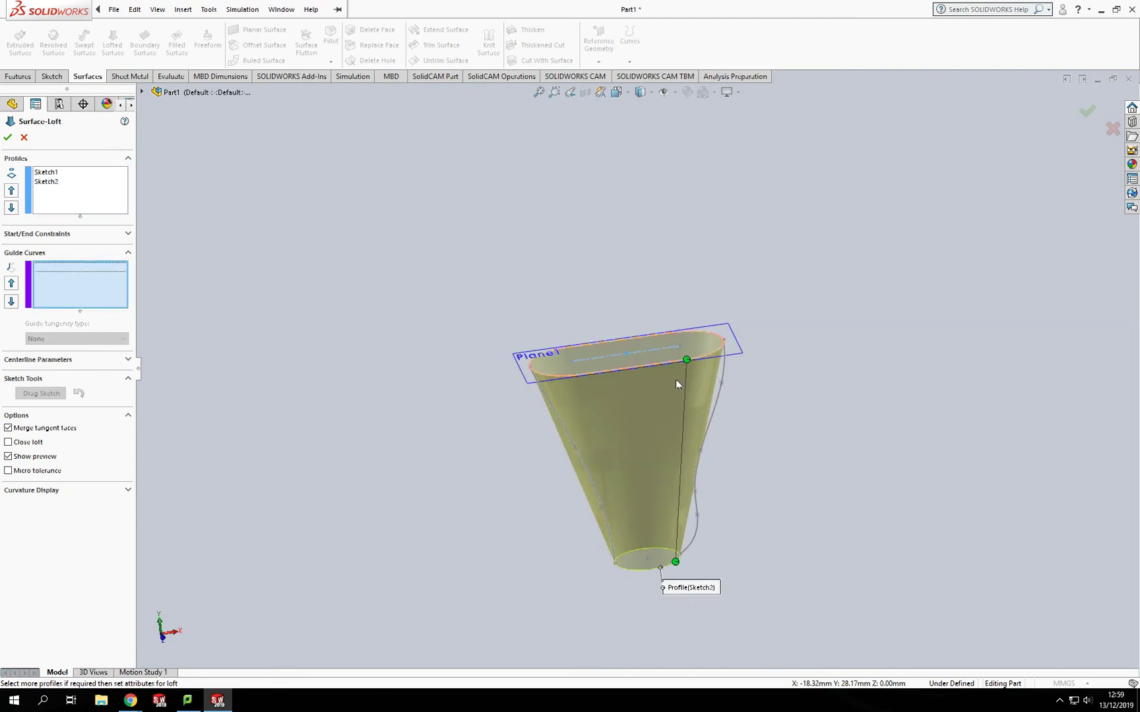
pyautogui.click(720, 403)
pyautogui.click(585, 462)
pyautogui.moveTo(866, 509); pyautogui.dragTo(817, 494, button='middle')
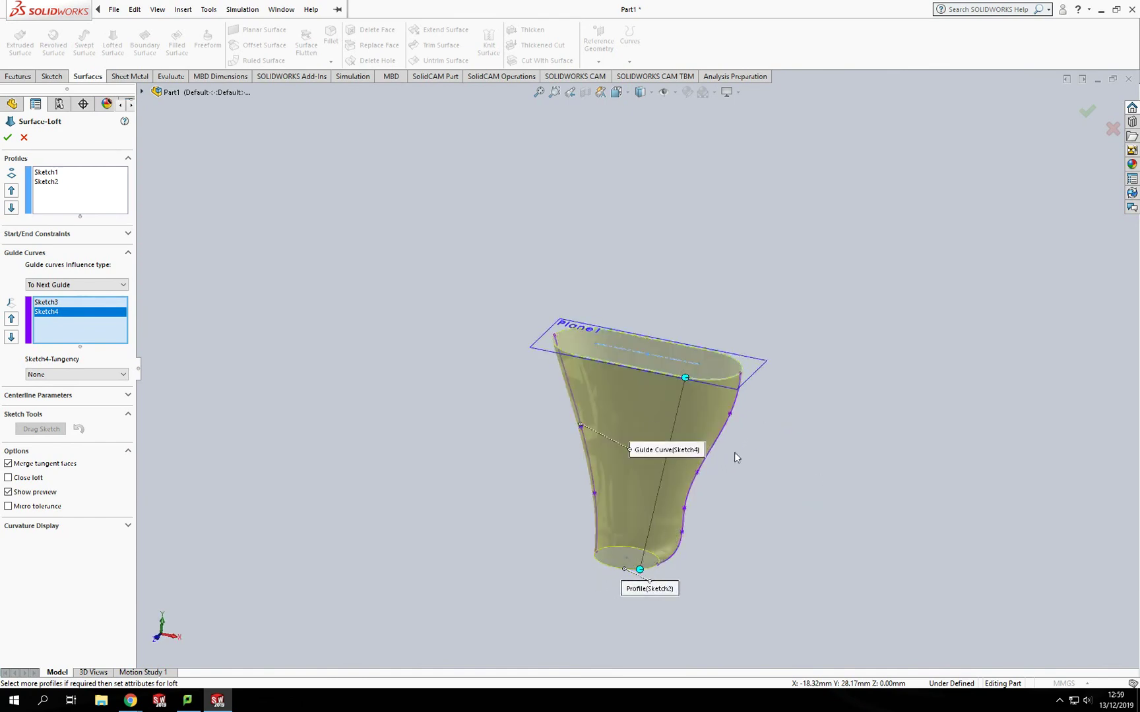
pyautogui.moveTo(490, 444); pyautogui.dragTo(581, 396, button='middle')
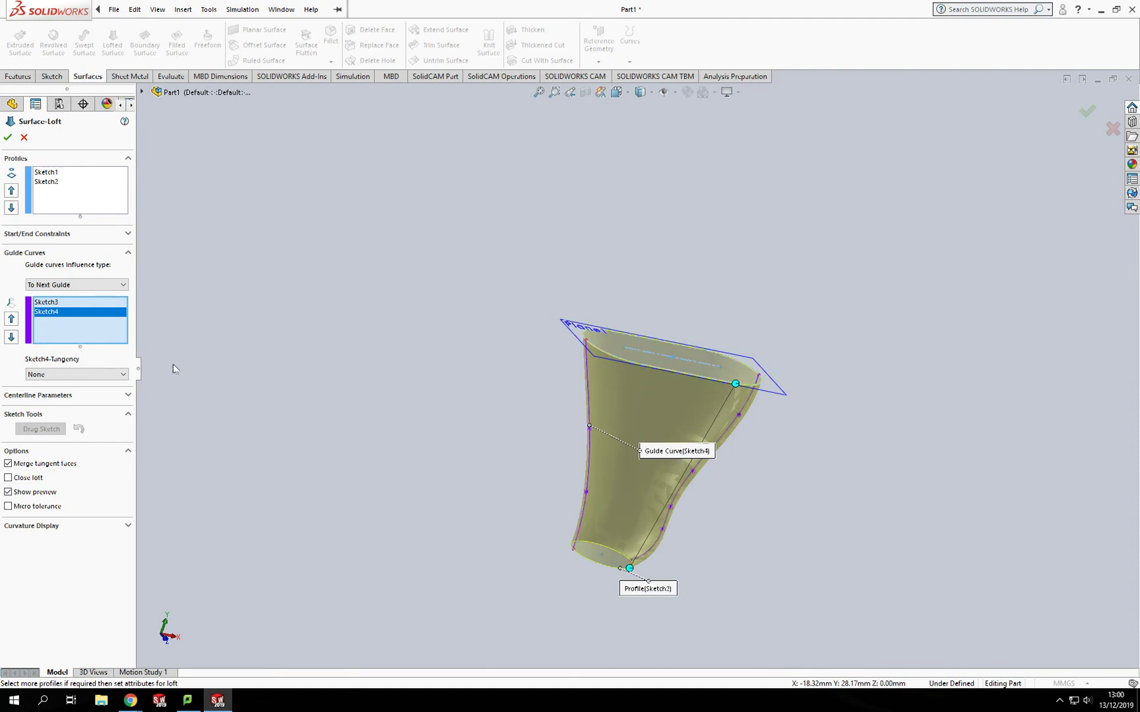
# Accept the loft to create Surface-Loft1 and orbit to inspect it
pyautogui.click(1086, 115)
pyautogui.moveTo(807, 327)
pyautogui.mouseDown(button='middle')
pyautogui.moveTo(857, 366)
pyautogui.moveTo(810, 412)
pyautogui.moveTo(748, 331)
pyautogui.moveTo(608, 244)
pyautogui.moveTo(678, 221)
pyautogui.moveTo(810, 353)
pyautogui.moveTo(819, 347)
pyautogui.mouseUp(button='middle')
pyautogui.moveTo(522, 427); pyautogui.dragTo(677, 415, button='middle')
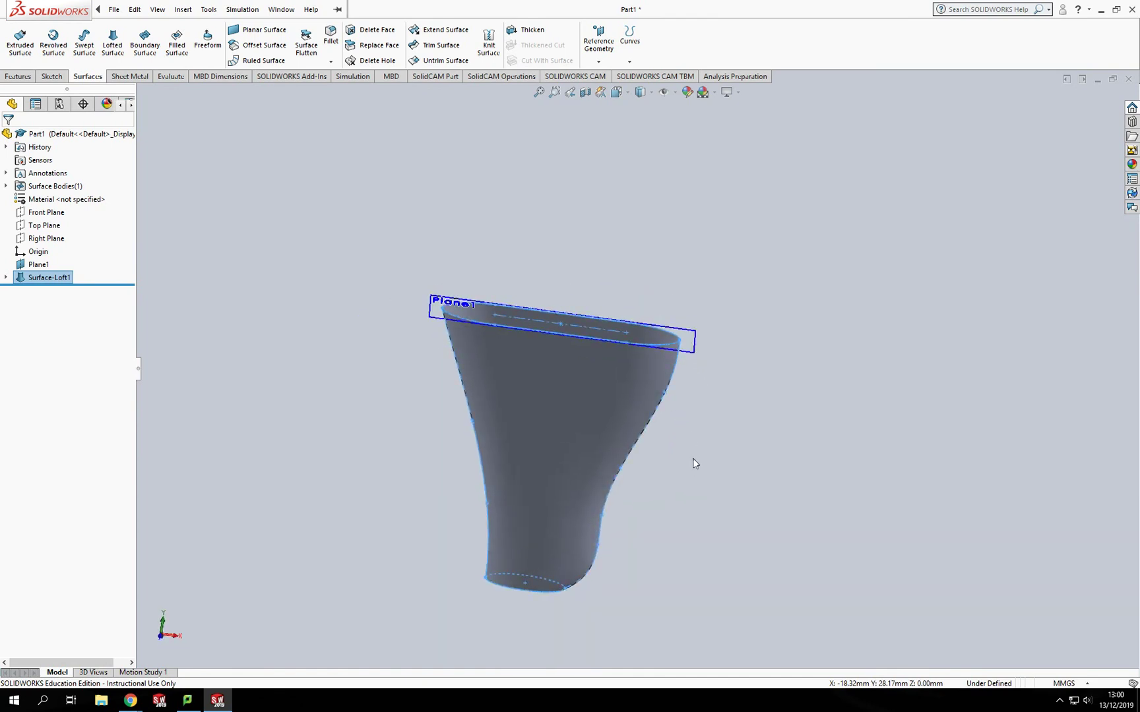